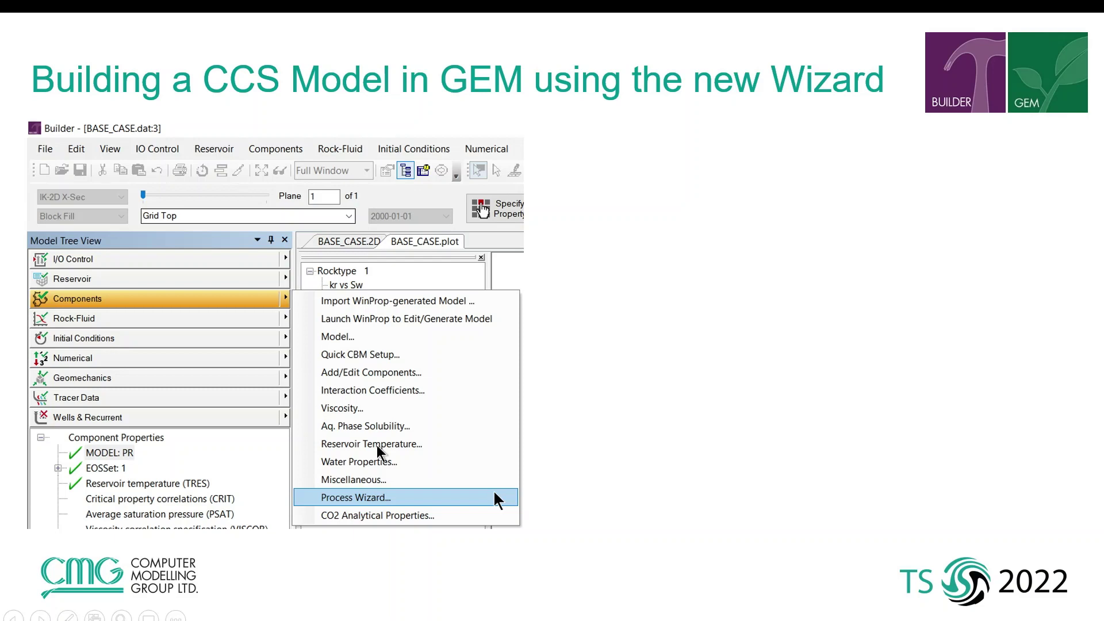
- Advance the slides to show the Process Wizard Step 1 screenshot and the CCS trapping options table
{"action": "key", "text": "Right"}
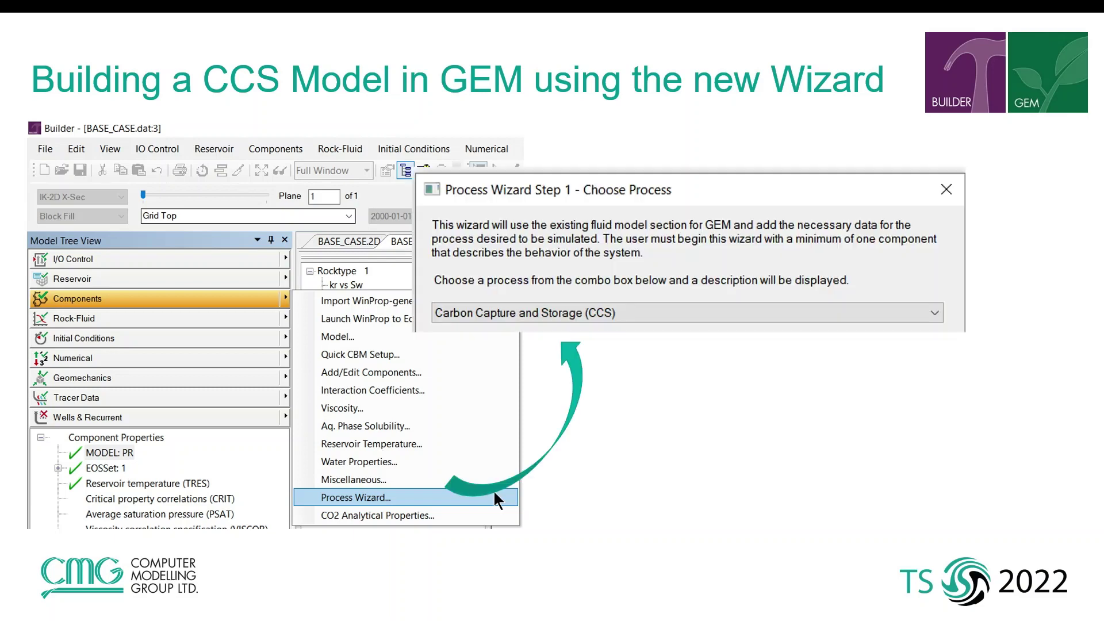
{"action": "left_click", "coordinate": [593, 324]}
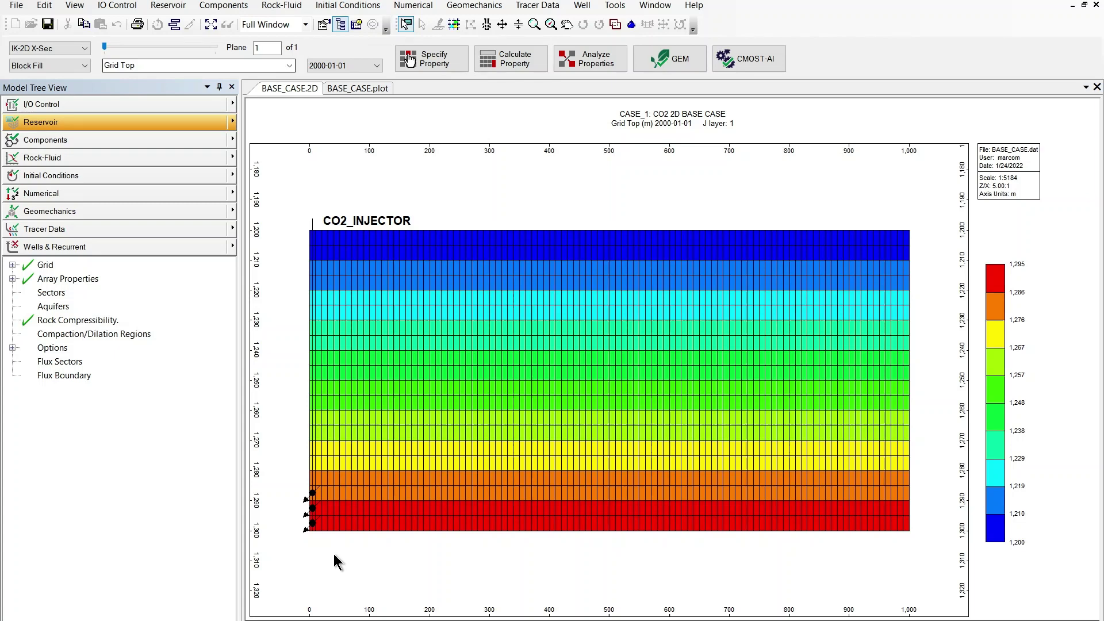
- Launch the Process Wizard from Components and pick Carbon Capture and Storage (CCS) as the process
{"action": "left_click", "coordinate": [232, 141]}
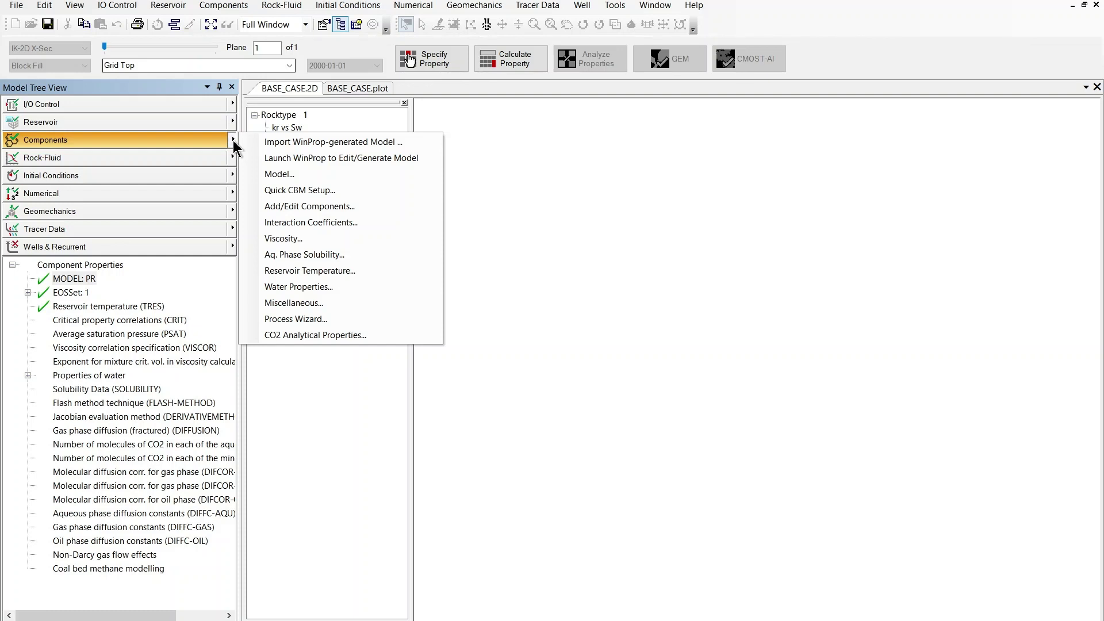
{"action": "left_click", "coordinate": [317, 323]}
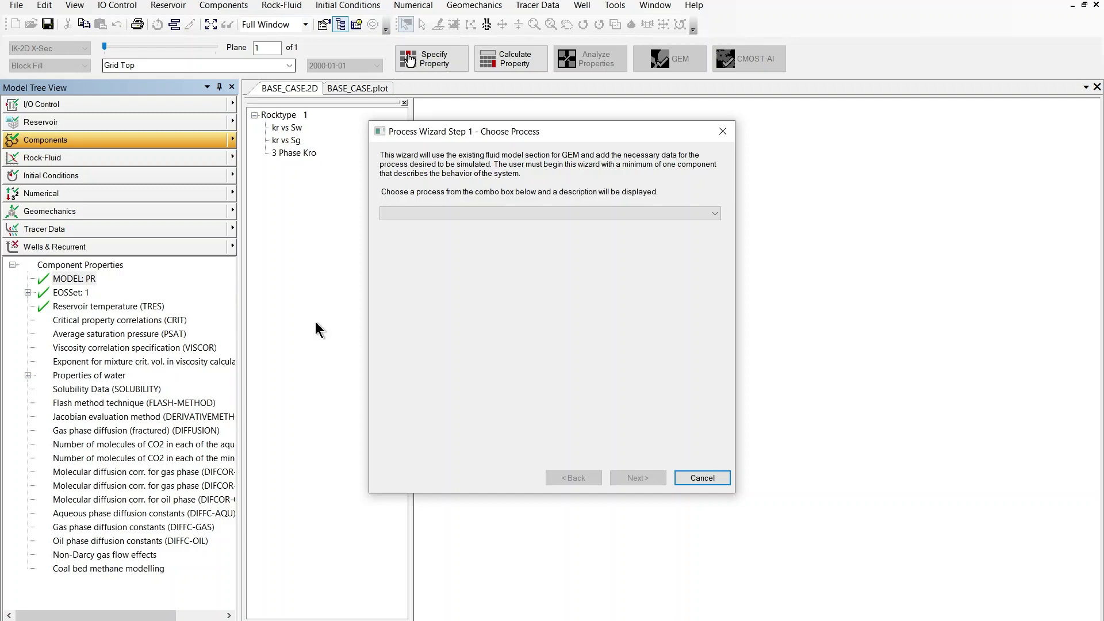
{"action": "left_click", "coordinate": [448, 217]}
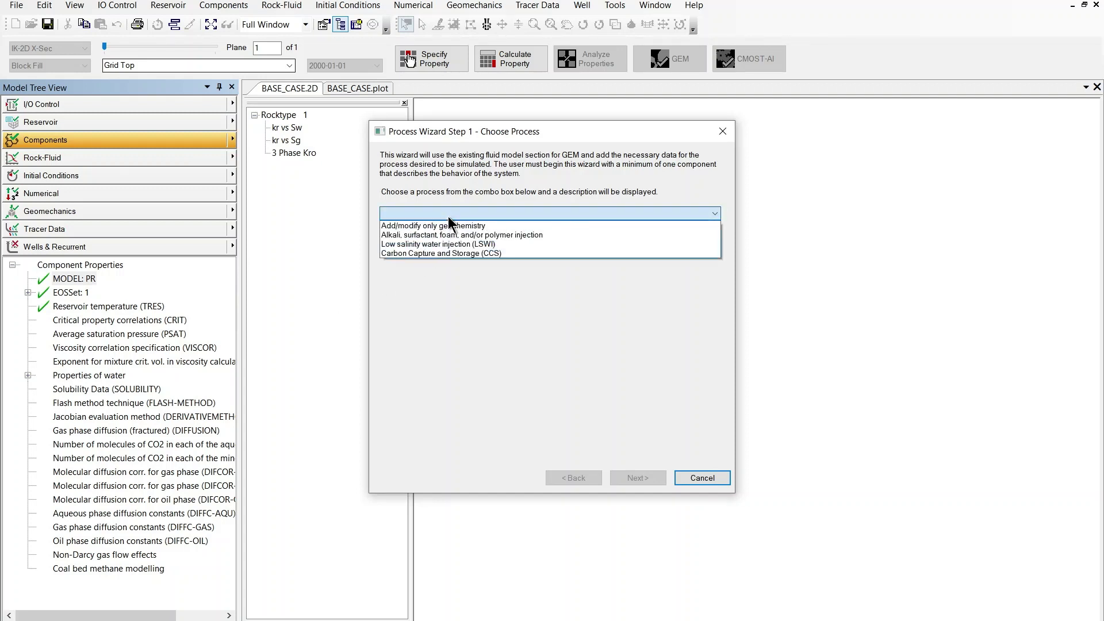
{"action": "left_click", "coordinate": [450, 253]}
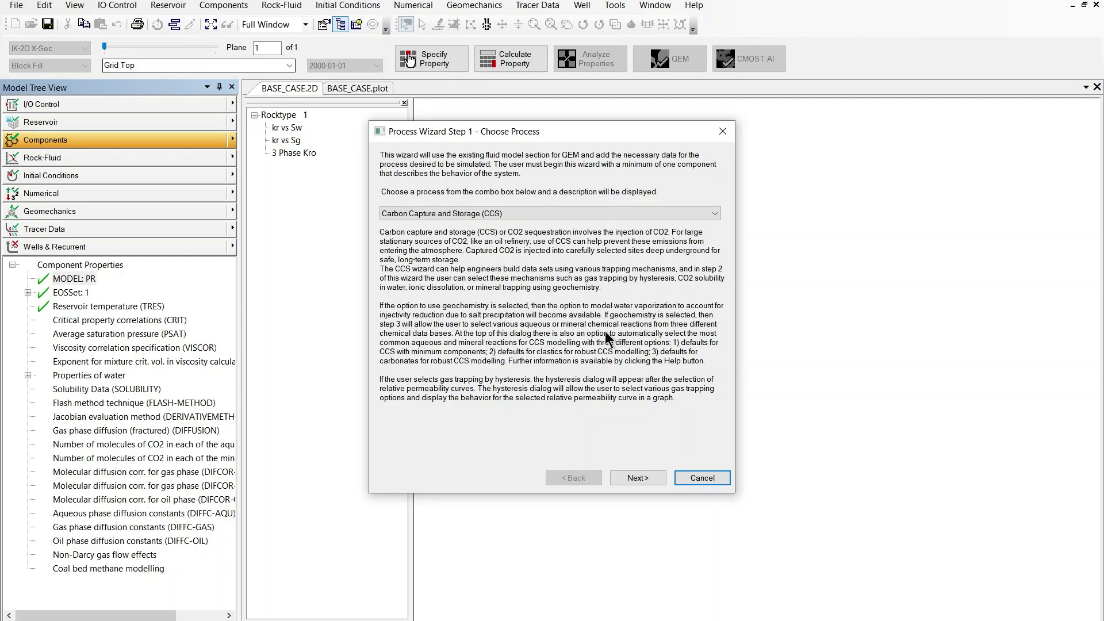
- Go to wizard Step 2, Input Specific Data for CCS
{"action": "left_click", "coordinate": [647, 481]}
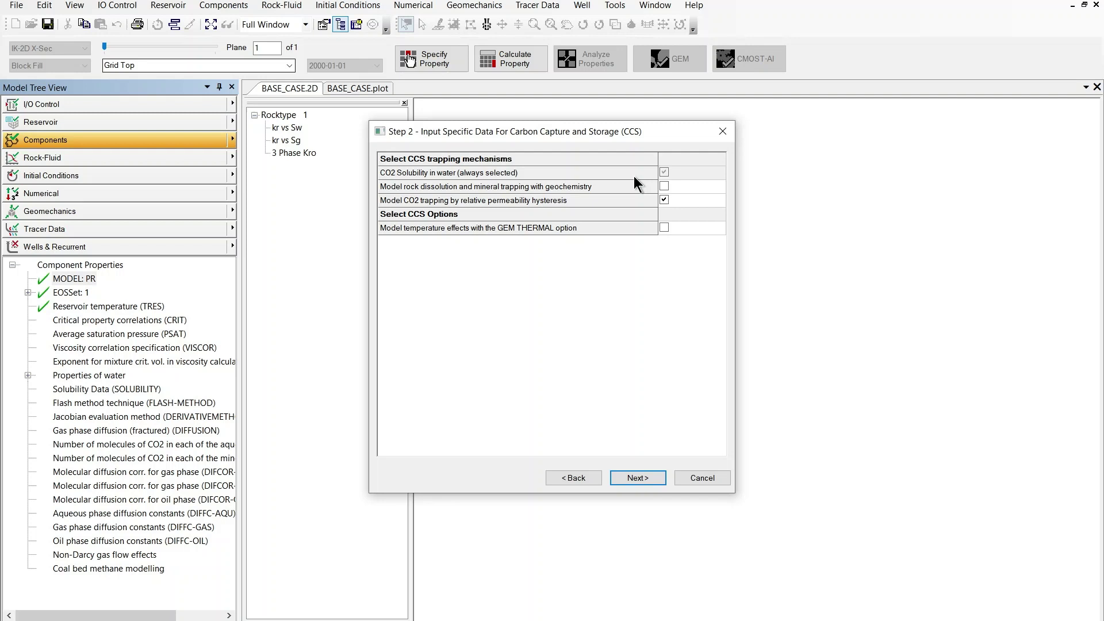
- Tick rock dissolution and mineral trapping with geochemistry, keeping B-DOT as the activity model
{"action": "left_click", "coordinate": [665, 187]}
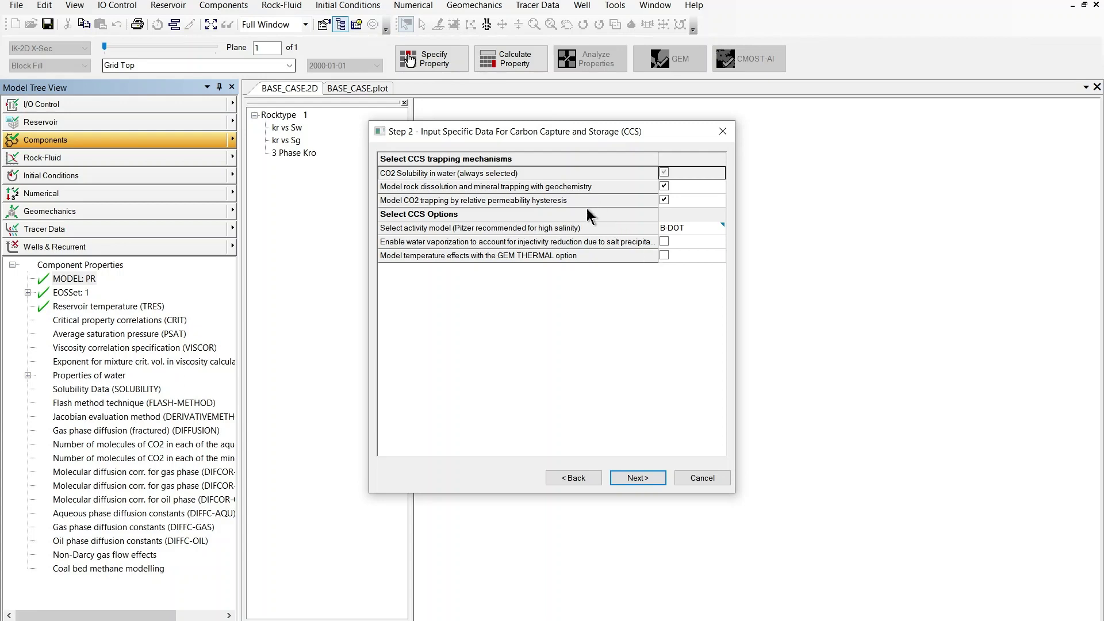
{"action": "left_click", "coordinate": [540, 228]}
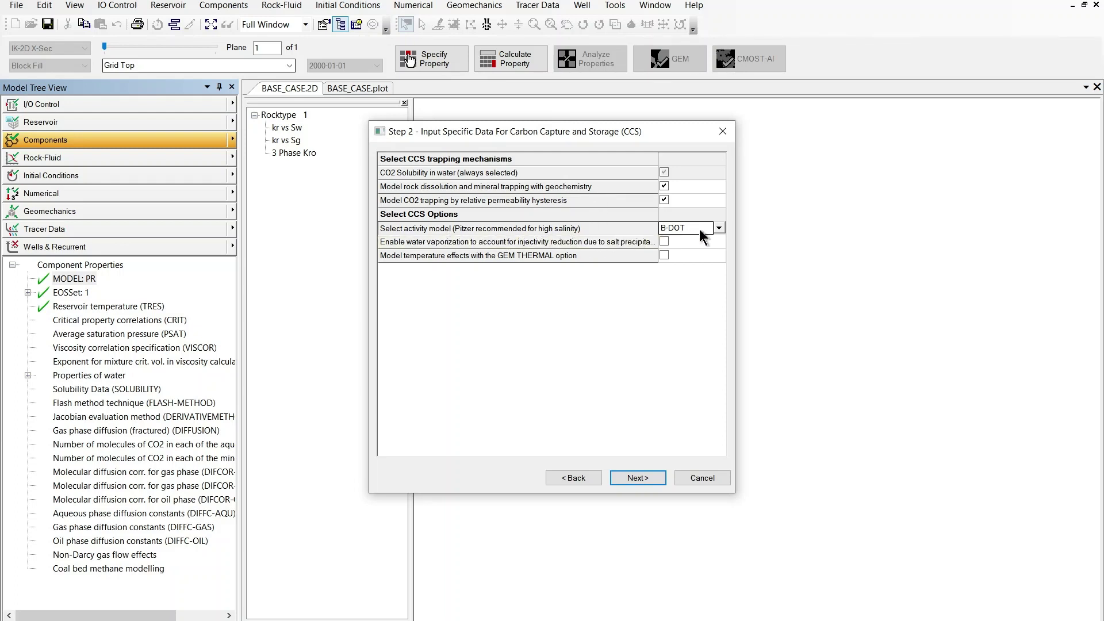
{"action": "left_click", "coordinate": [718, 229]}
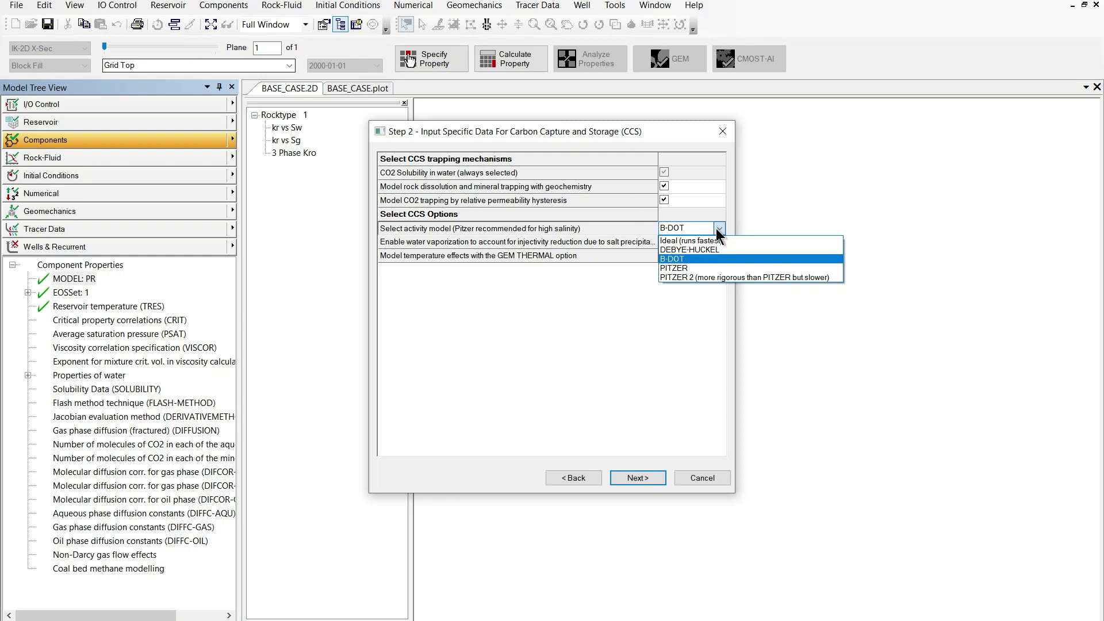
{"action": "left_click", "coordinate": [699, 258]}
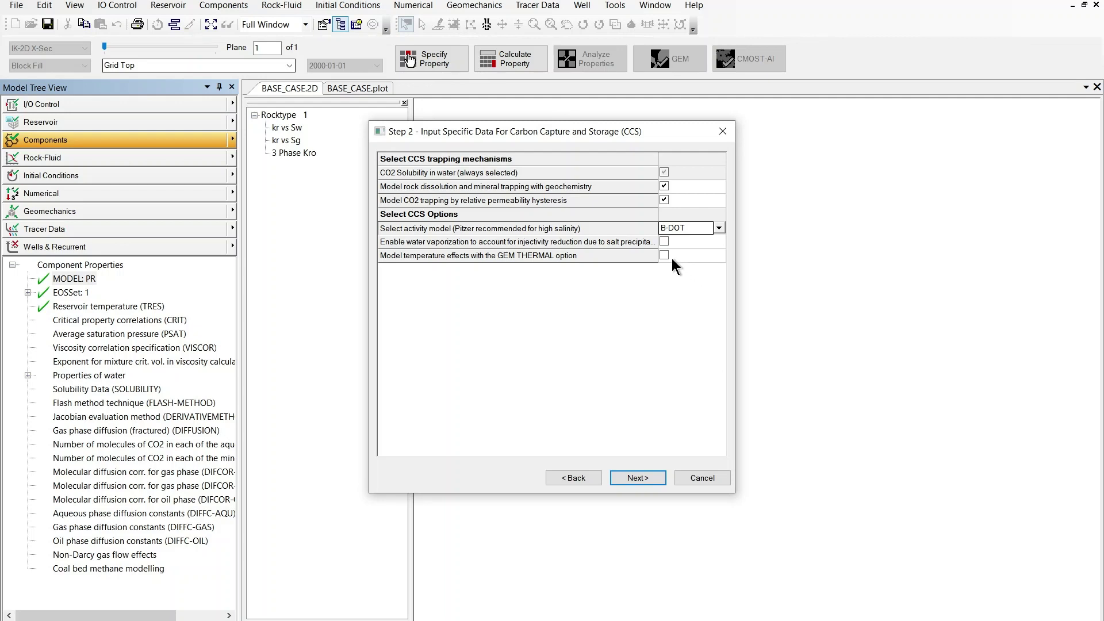
{"action": "left_click", "coordinate": [567, 200]}
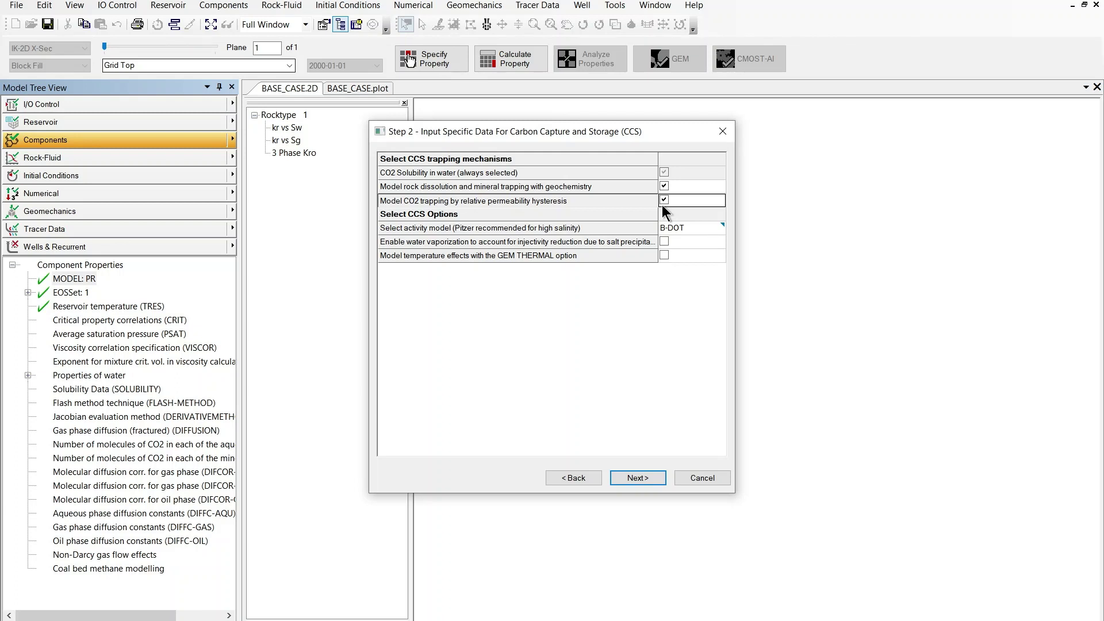
- Enable water vaporization with a 0.01 aqueous saturation cutoff and 0.1 residual aqueous saturation
{"action": "left_click", "coordinate": [665, 243]}
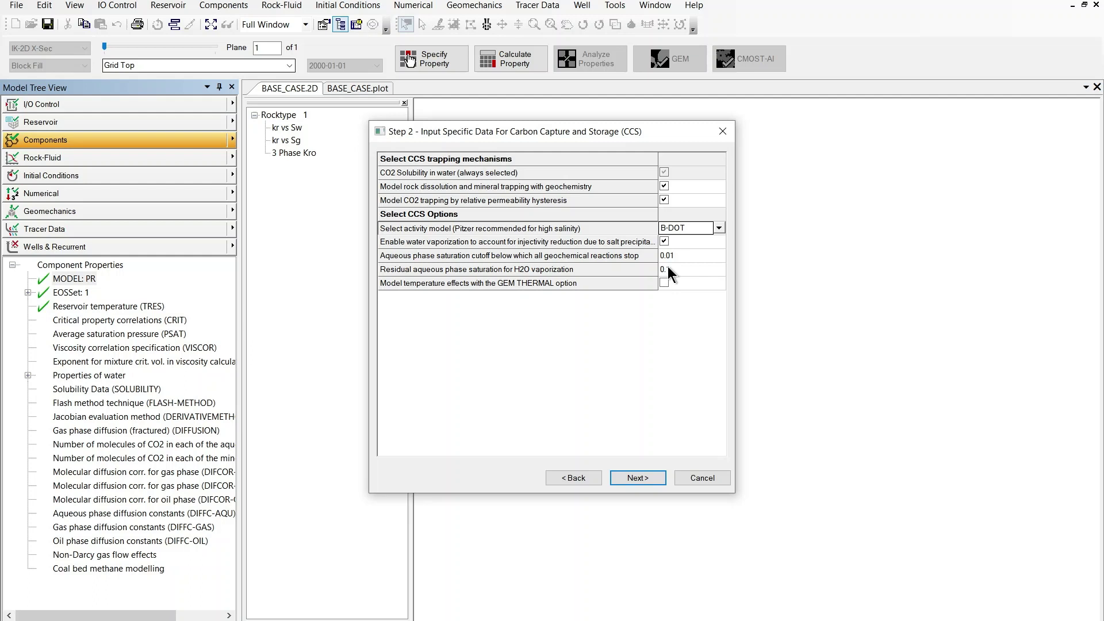
{"action": "left_click", "coordinate": [612, 256]}
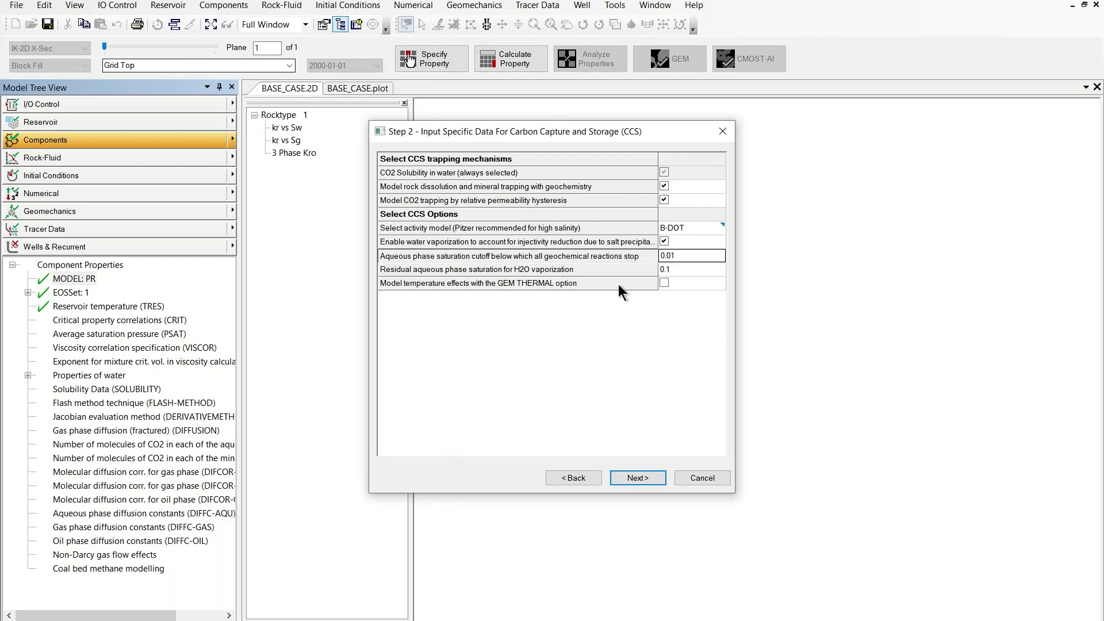
{"action": "left_click", "coordinate": [581, 272]}
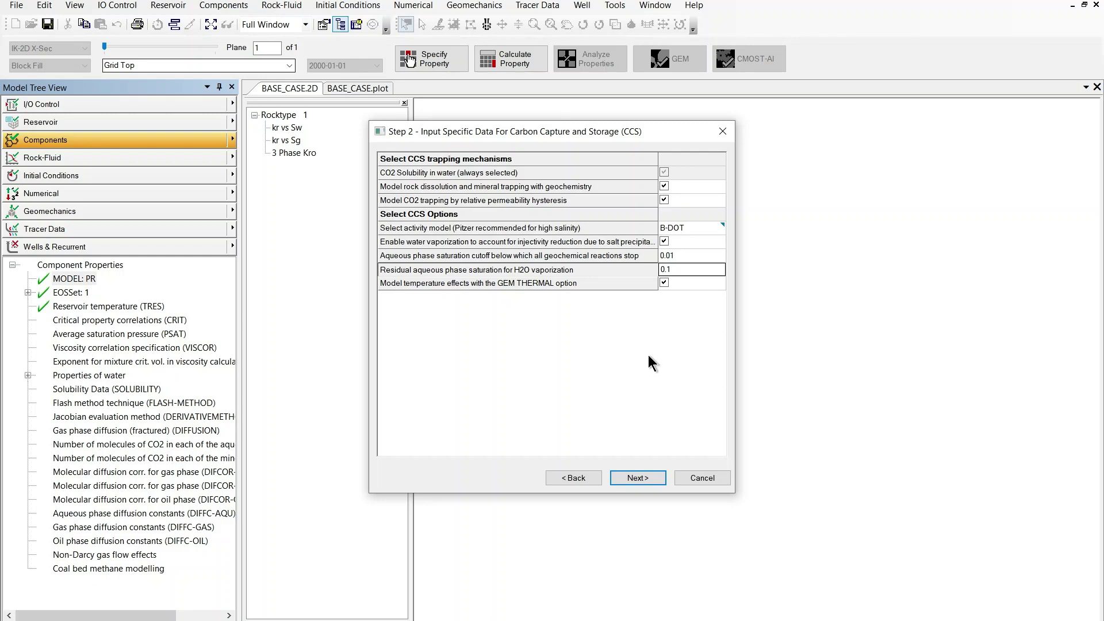
- Move to Step 3 geochemistry data, keep the Custom preset and add salt as one Na+ component
{"action": "left_click", "coordinate": [655, 481]}
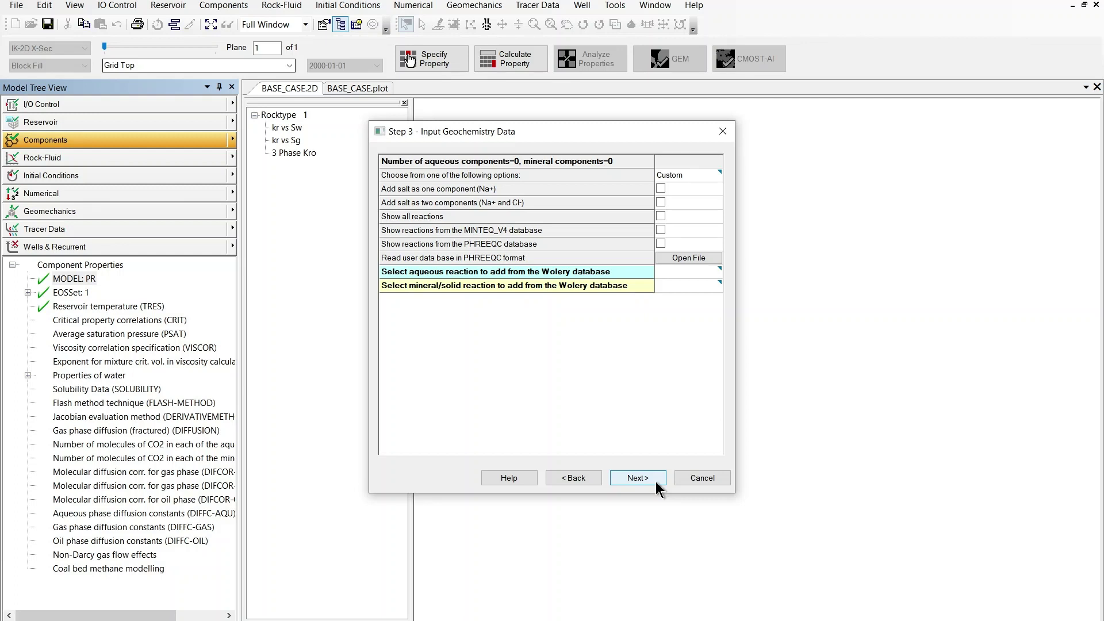
{"action": "left_click_drag", "start_coordinate": [498, 131], "coordinate": [546, 140]}
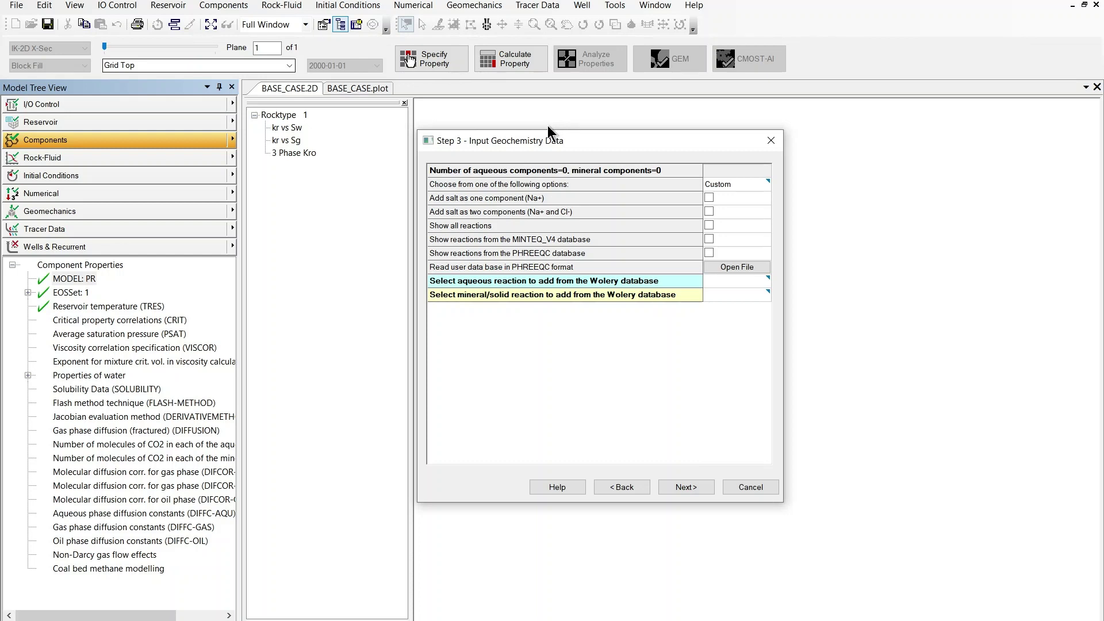
{"action": "left_click_drag", "start_coordinate": [554, 149], "coordinate": [545, 145]}
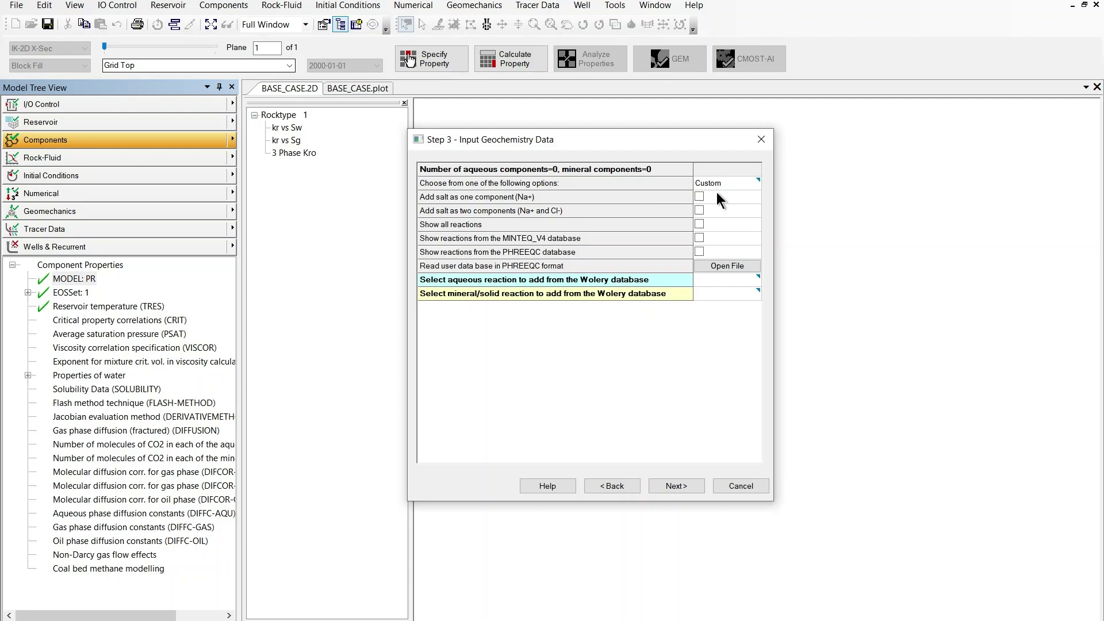
{"action": "left_click", "coordinate": [760, 181]}
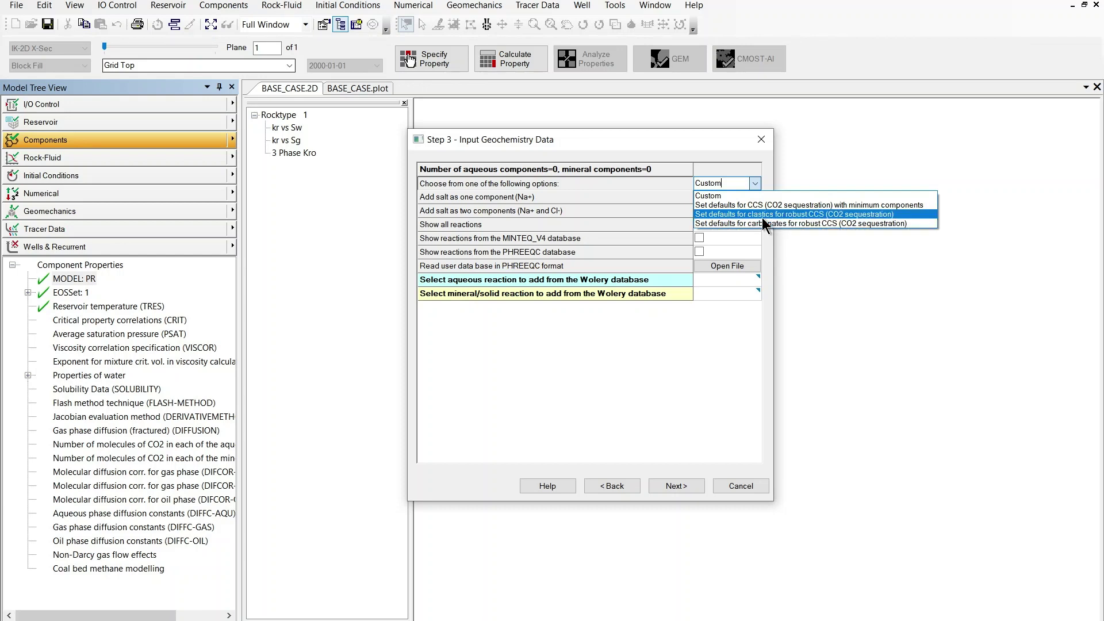
{"action": "left_click", "coordinate": [736, 196]}
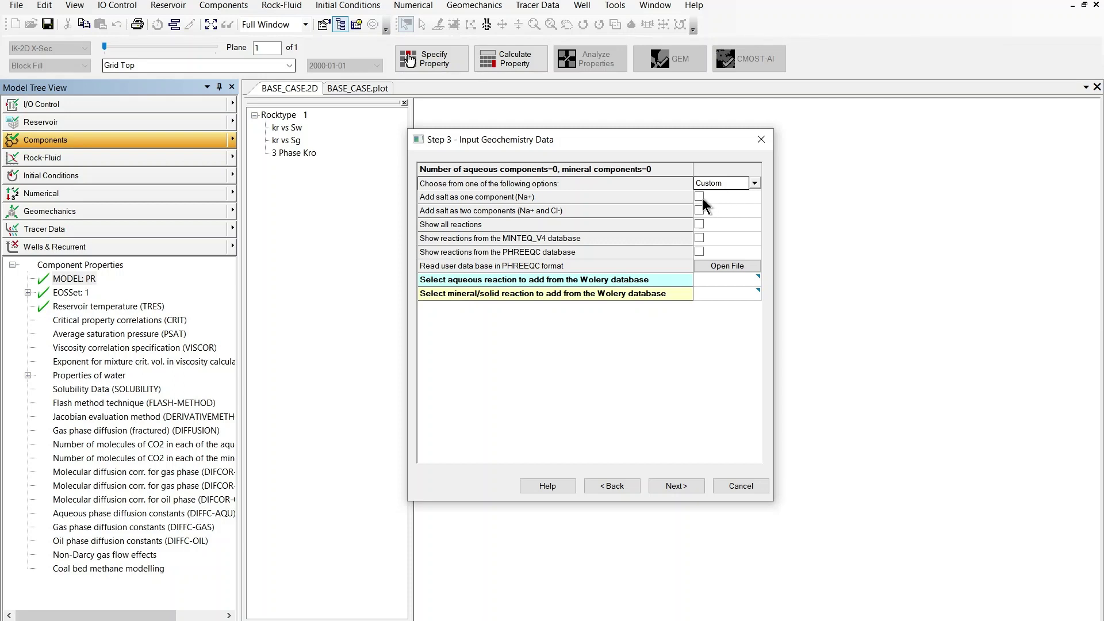
{"action": "left_click", "coordinate": [702, 198]}
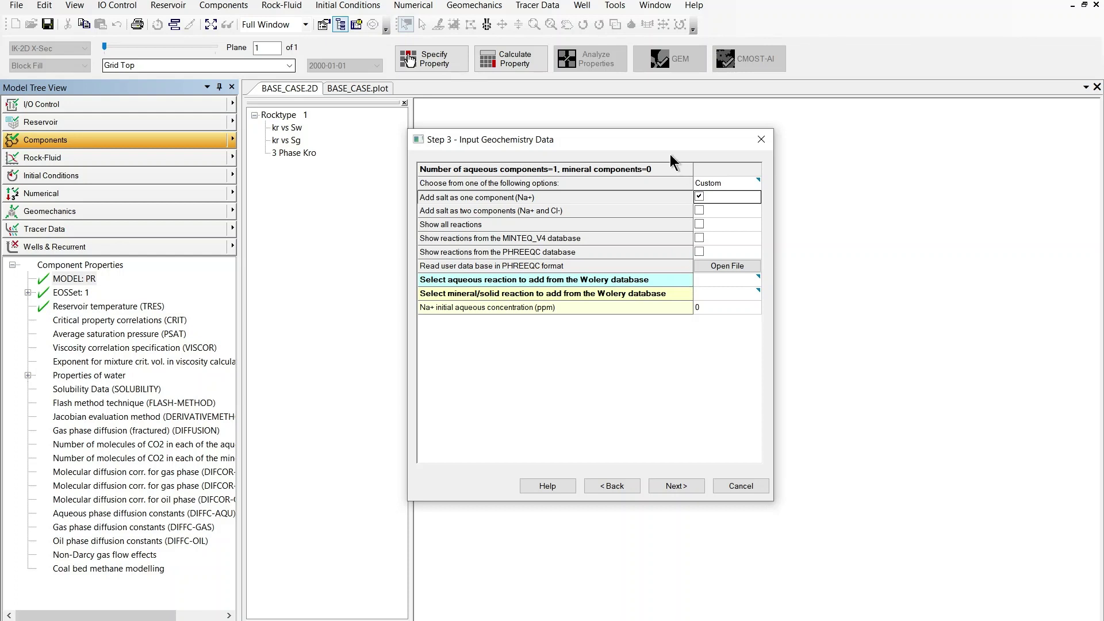
- Raise the geochemistry window and bring up the Wolery aqueous reaction choices
{"action": "left_click_drag", "start_coordinate": [662, 143], "coordinate": [664, 116]}
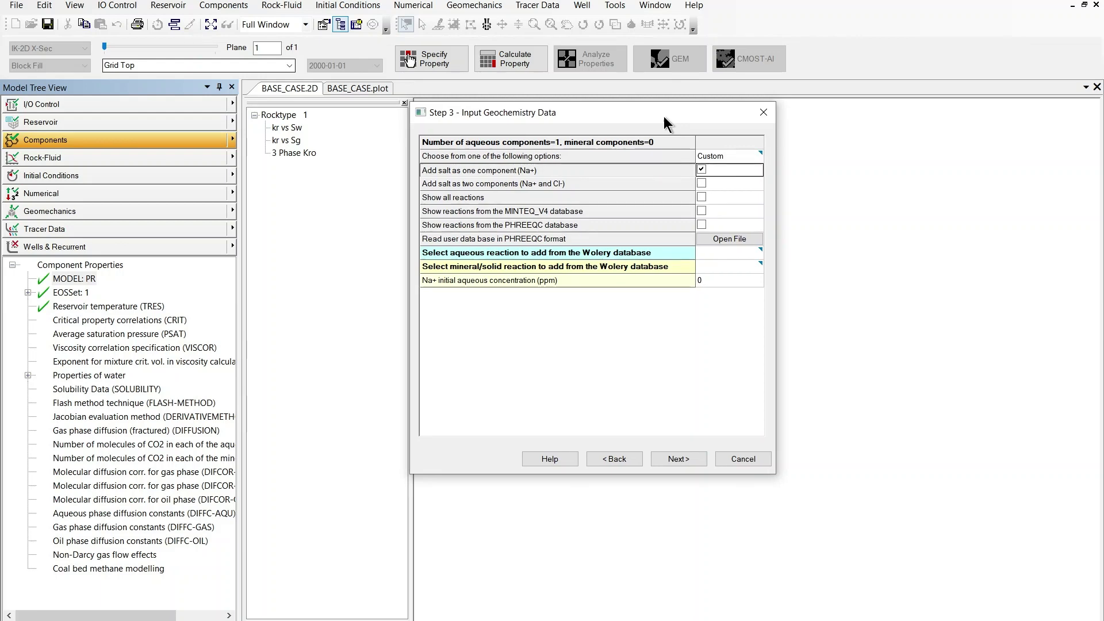
{"action": "left_click", "coordinate": [754, 251]}
{"action": "left_click", "coordinate": [754, 251]}
{"action": "left_click", "coordinate": [755, 251]}
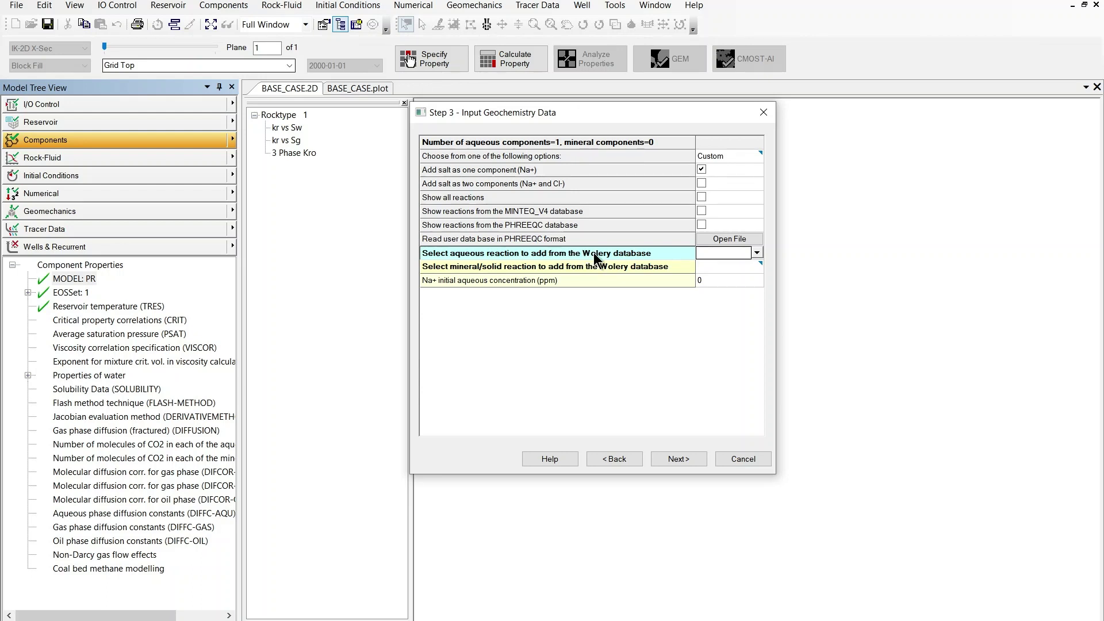
- Add Wolery aqueous reactions W82 (CO2 + H2O), W83 (carbonate–bicarbonate) and W355 (water dissociation)
{"action": "left_click", "coordinate": [756, 254]}
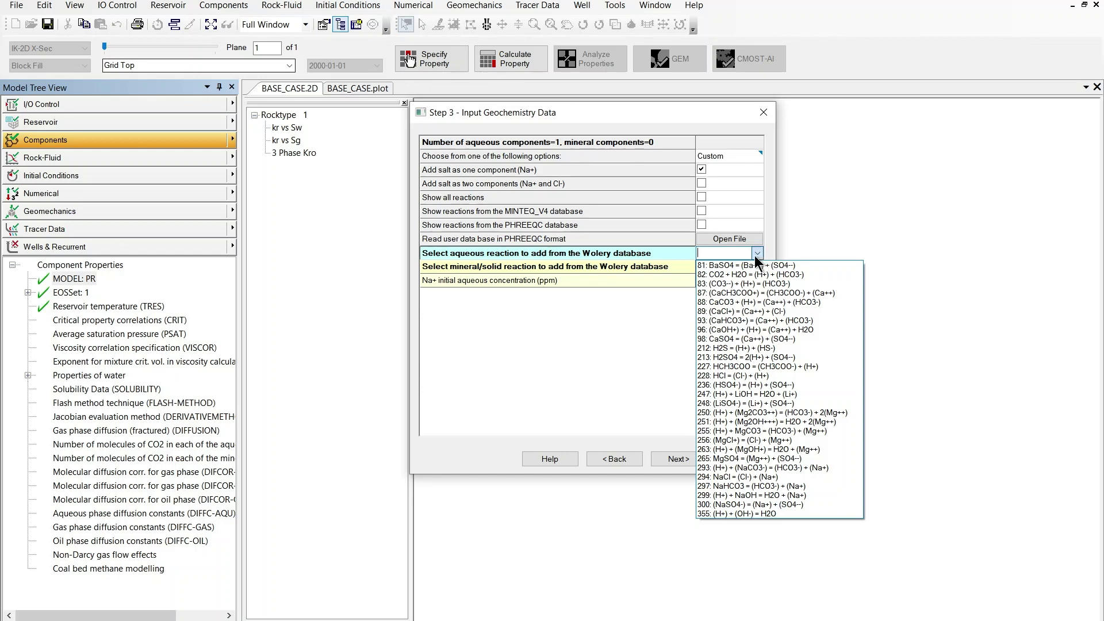
{"action": "left_click", "coordinate": [724, 275]}
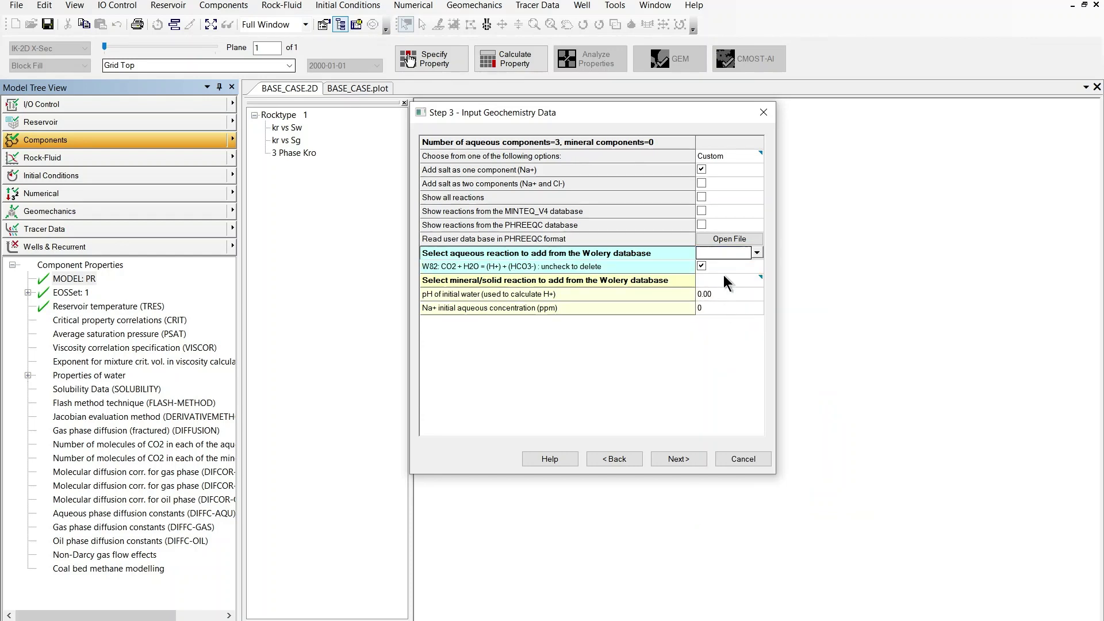
{"action": "left_click", "coordinate": [757, 253]}
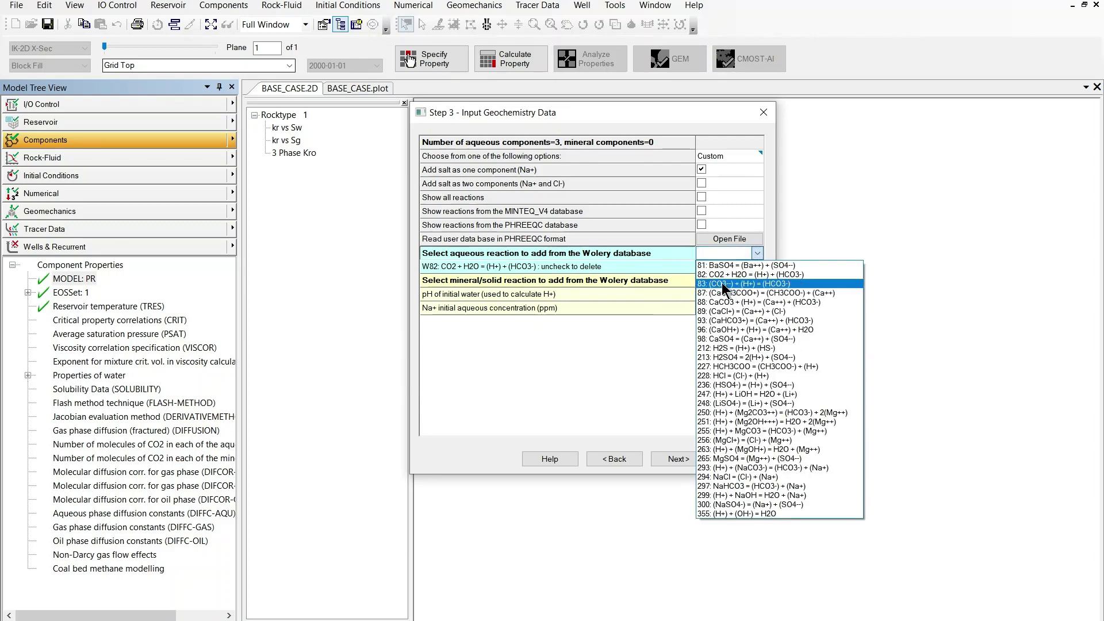
{"action": "left_click", "coordinate": [742, 283]}
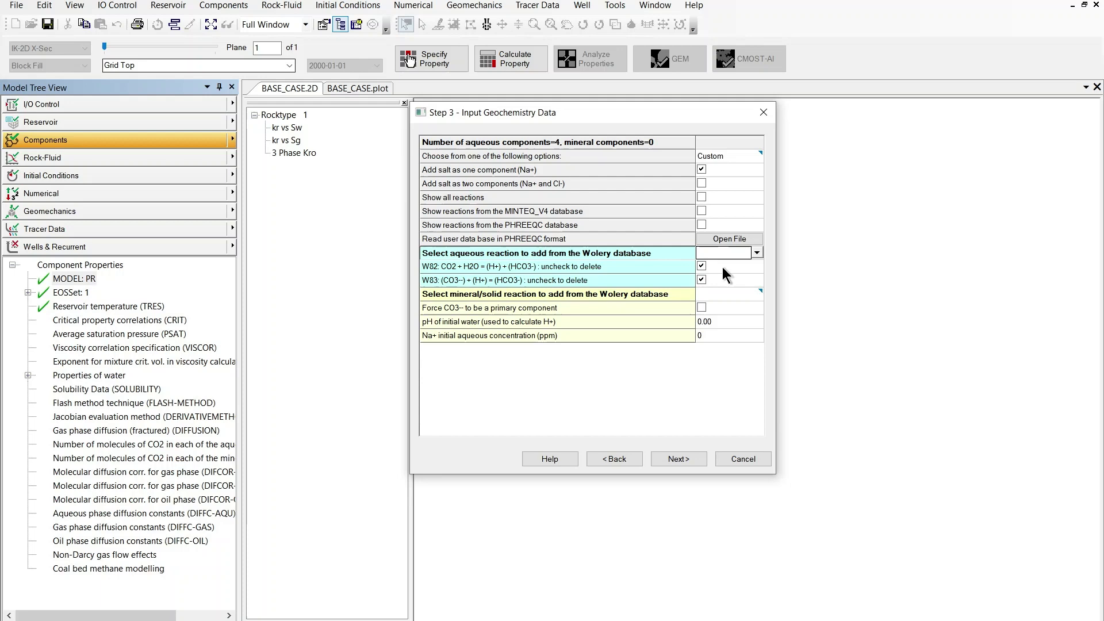
{"action": "left_click", "coordinate": [757, 253]}
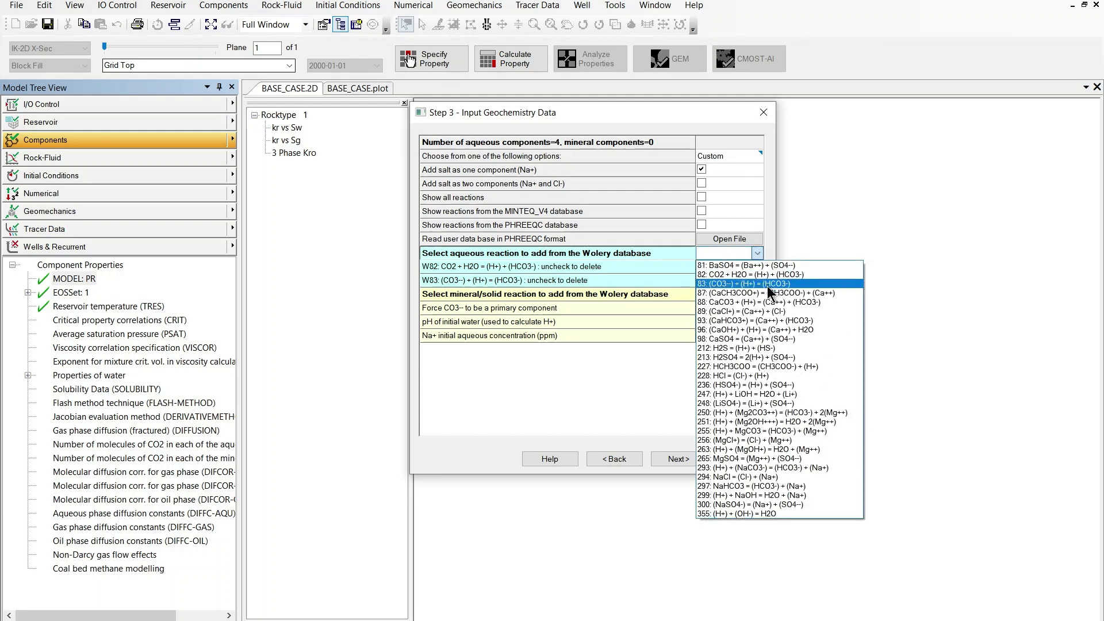
{"action": "left_click", "coordinate": [772, 514]}
{"action": "left_click_drag", "start_coordinate": [600, 113], "coordinate": [583, 109]}
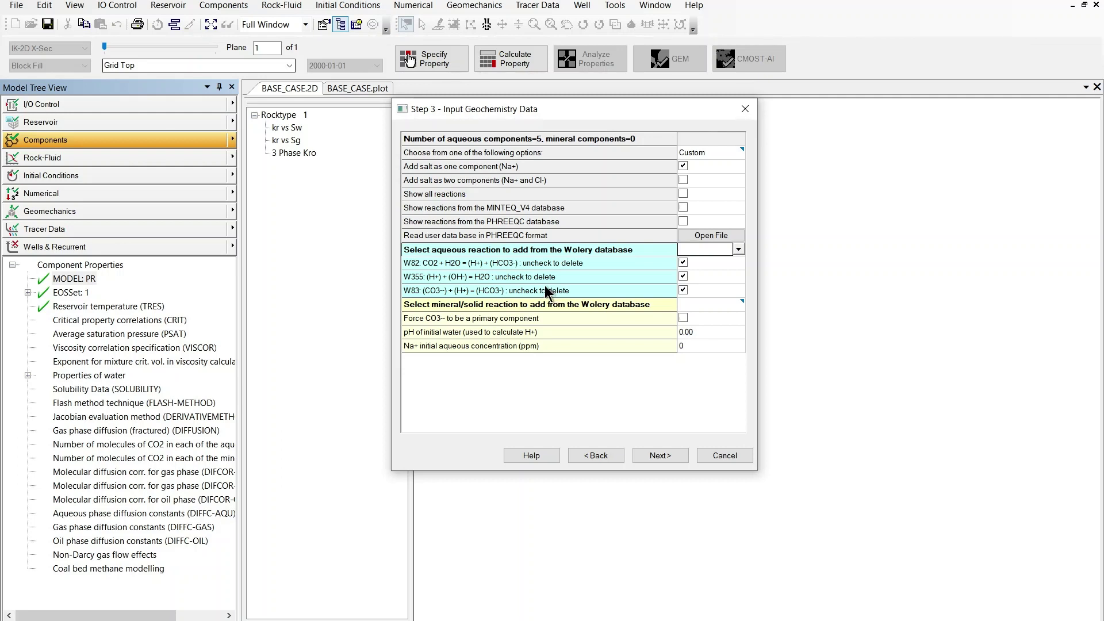
- Add the Calcite (W113) mineral reaction from the Wolery mineral list
{"action": "left_click_drag", "start_coordinate": [554, 109], "coordinate": [557, 74]}
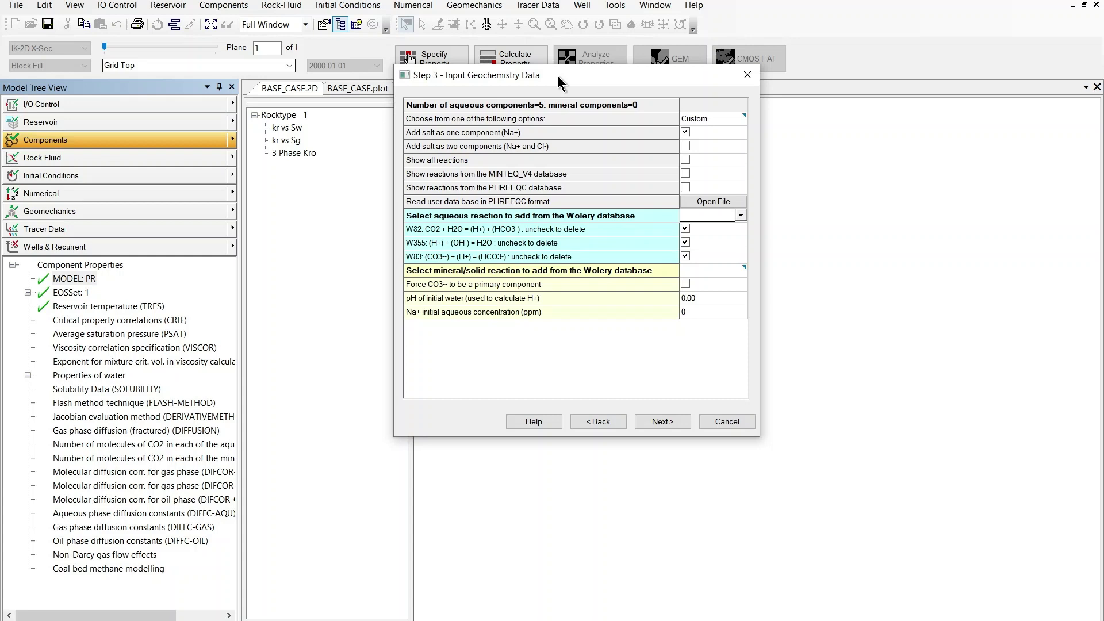
{"action": "left_click", "coordinate": [737, 271]}
{"action": "left_click", "coordinate": [742, 272]}
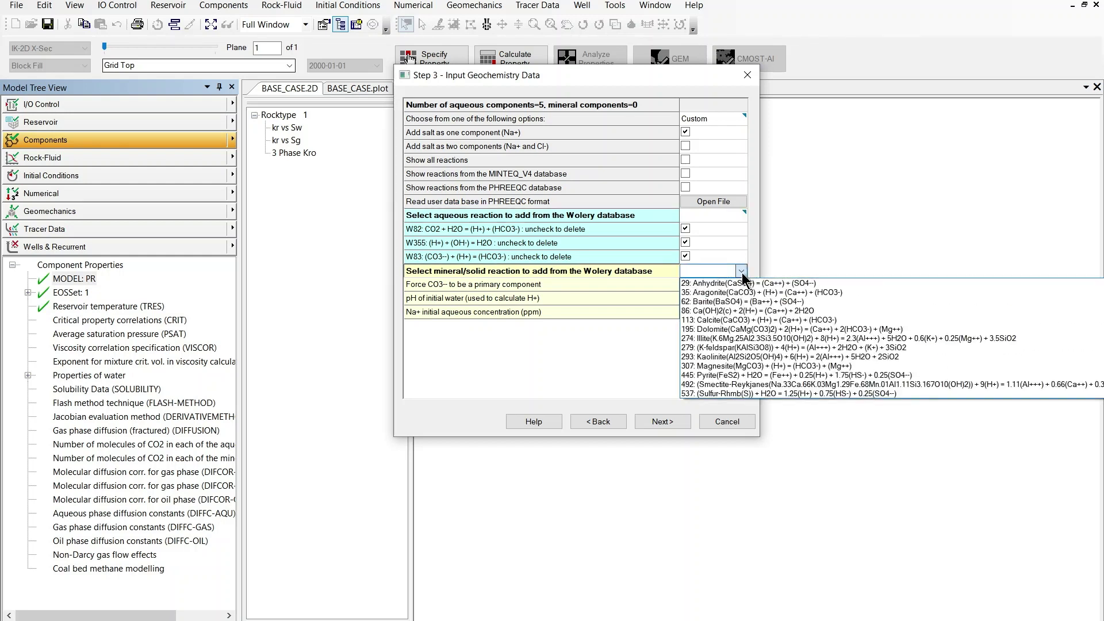
{"action": "left_click", "coordinate": [719, 319]}
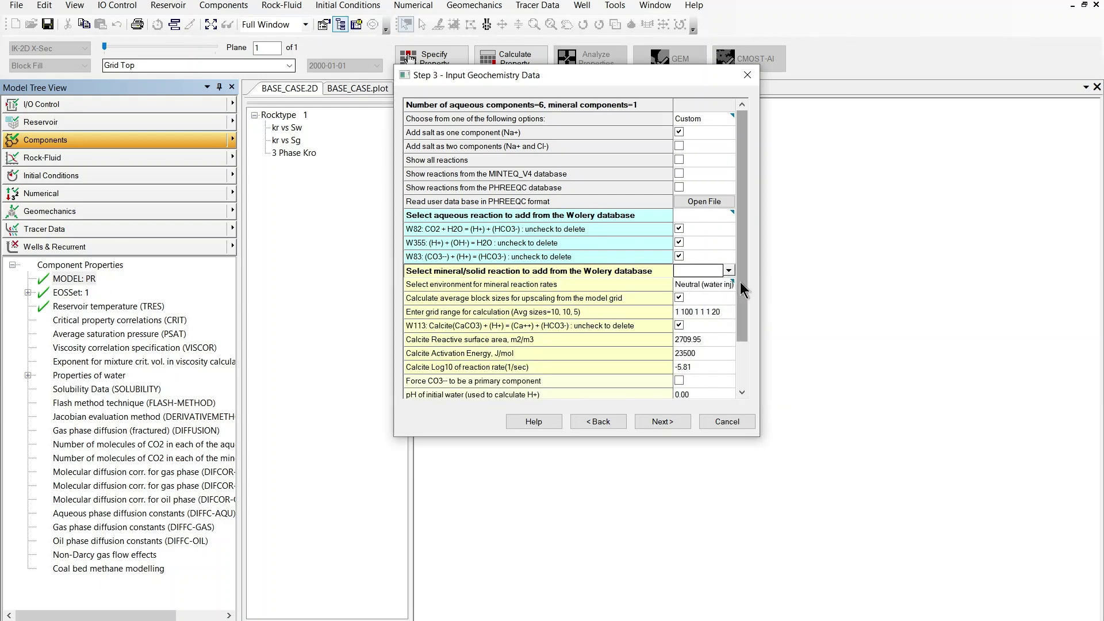
{"action": "left_click_drag", "start_coordinate": [740, 282], "coordinate": [743, 325]}
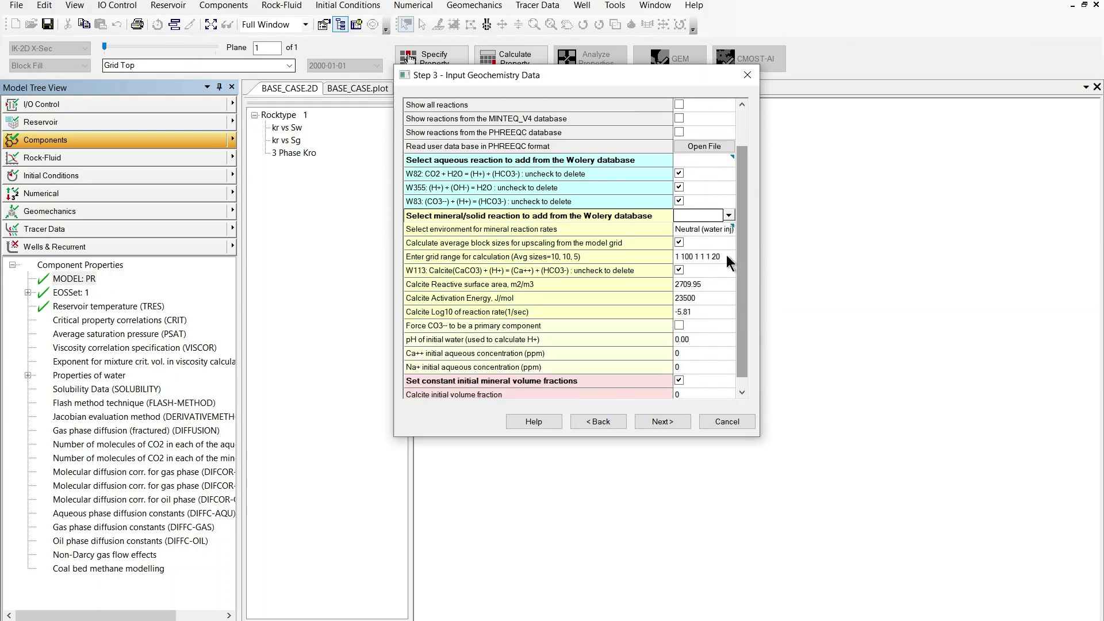
- Add the Dolomite (W195) mineral reaction, then close the mineral list without adding more
{"action": "left_click", "coordinate": [729, 216]}
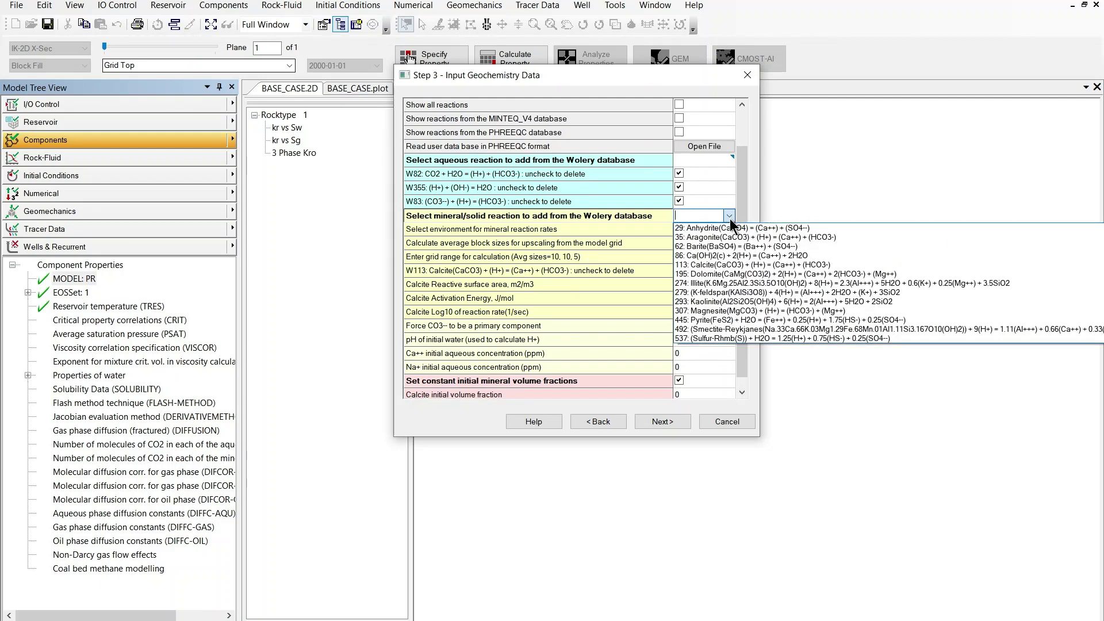
{"action": "left_click", "coordinate": [738, 271]}
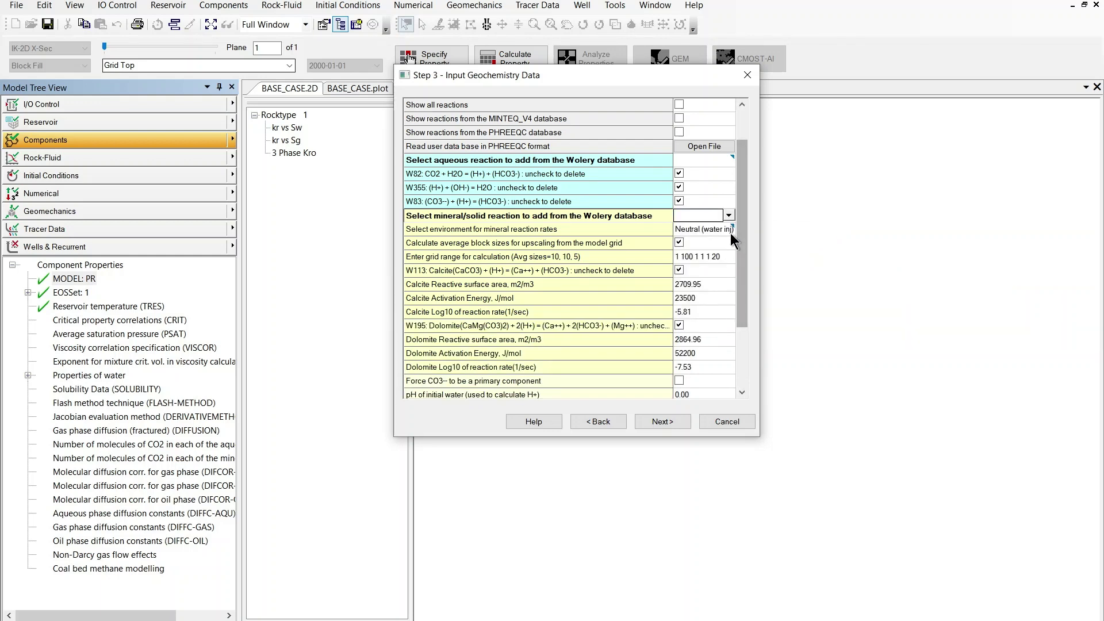
{"action": "left_click", "coordinate": [729, 219]}
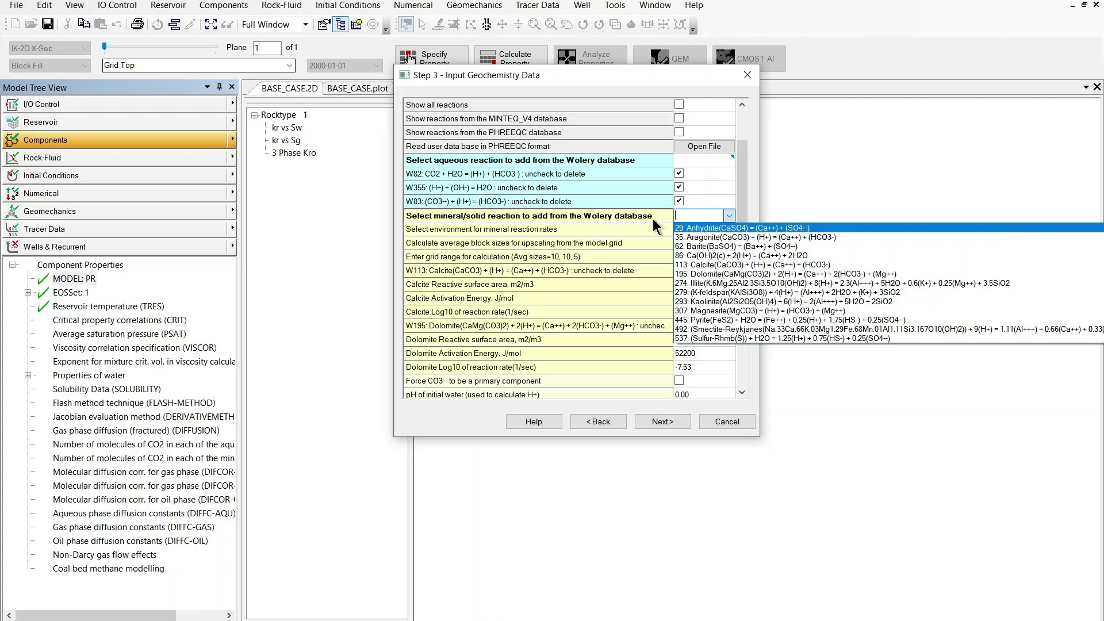
{"action": "left_click", "coordinate": [741, 194]}
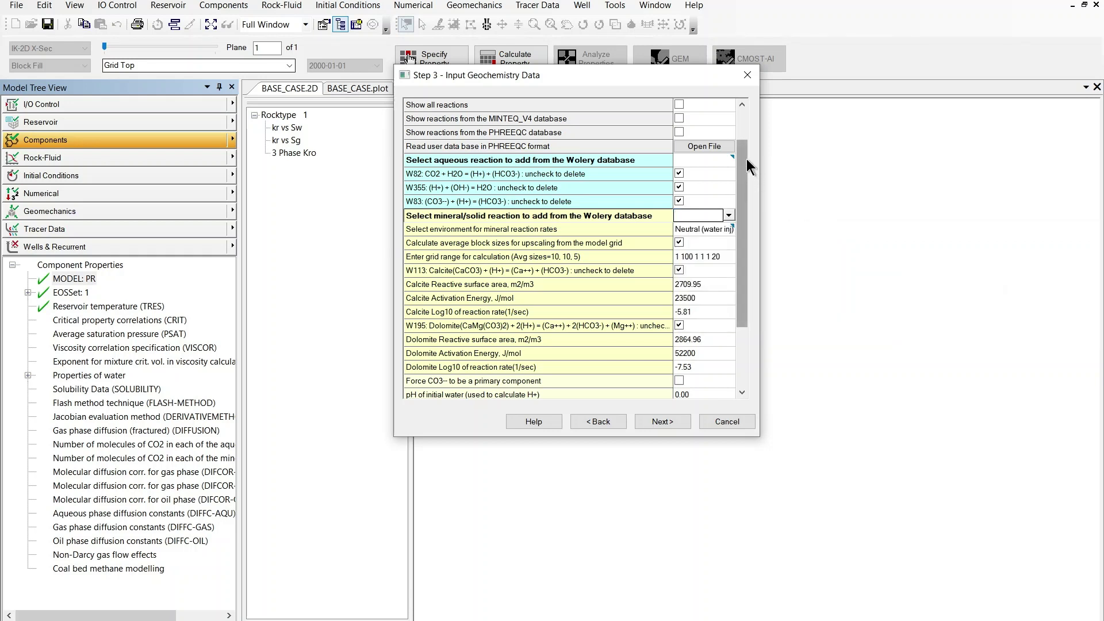
{"action": "left_click_drag", "start_coordinate": [740, 184], "coordinate": [741, 159]}
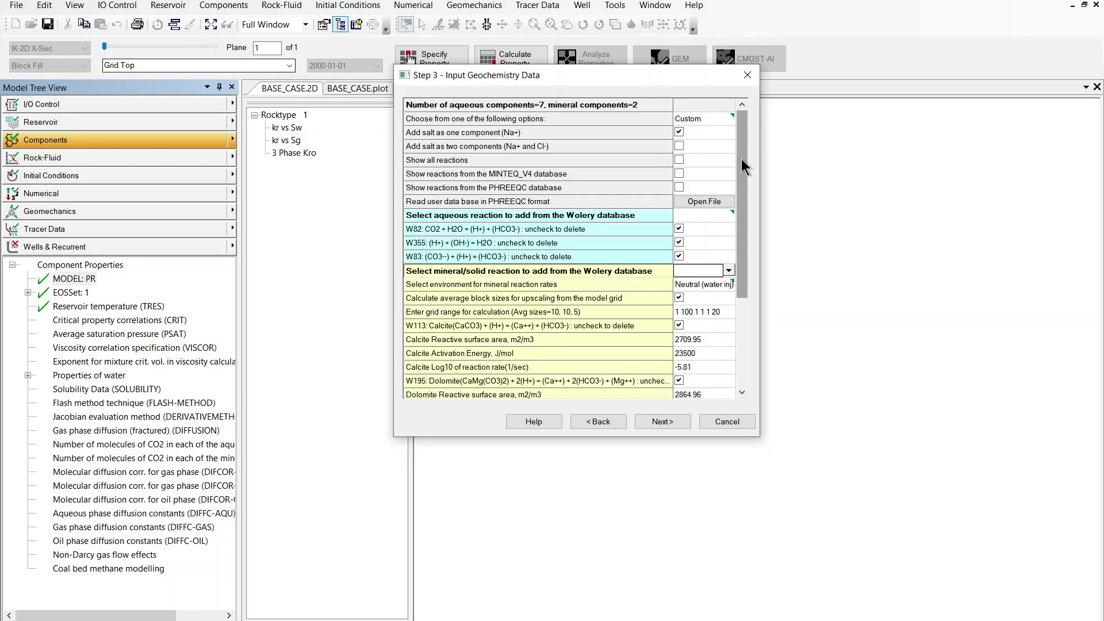
- Tick Show all reactions and add the Anorthite (W31) mineral reaction from the full list
{"action": "left_click", "coordinate": [679, 160]}
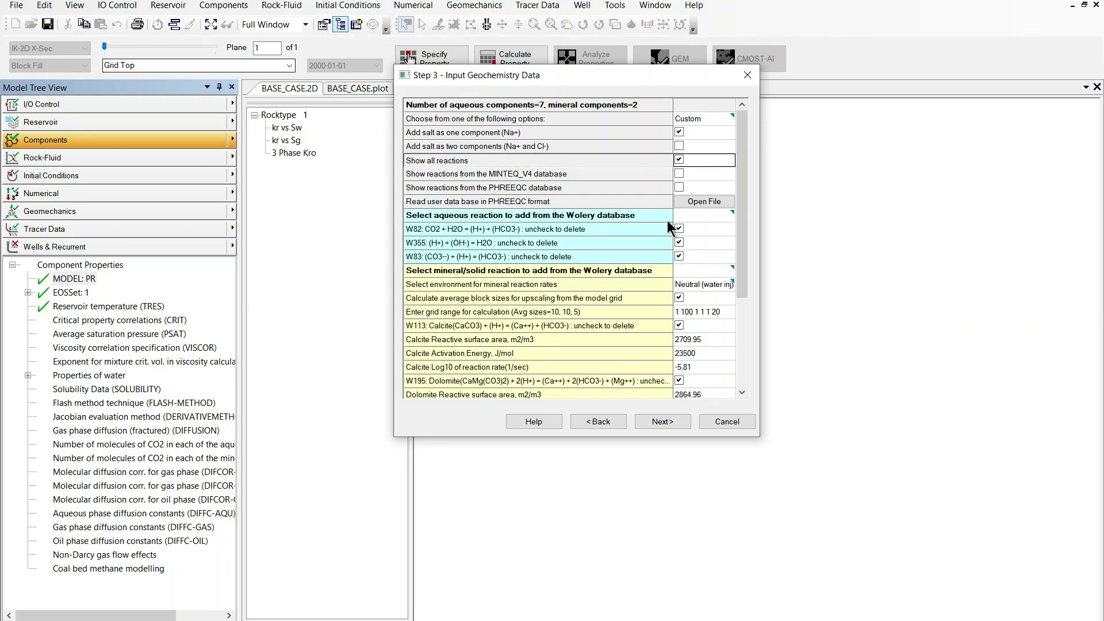
{"action": "left_click", "coordinate": [731, 268]}
{"action": "left_click", "coordinate": [729, 267]}
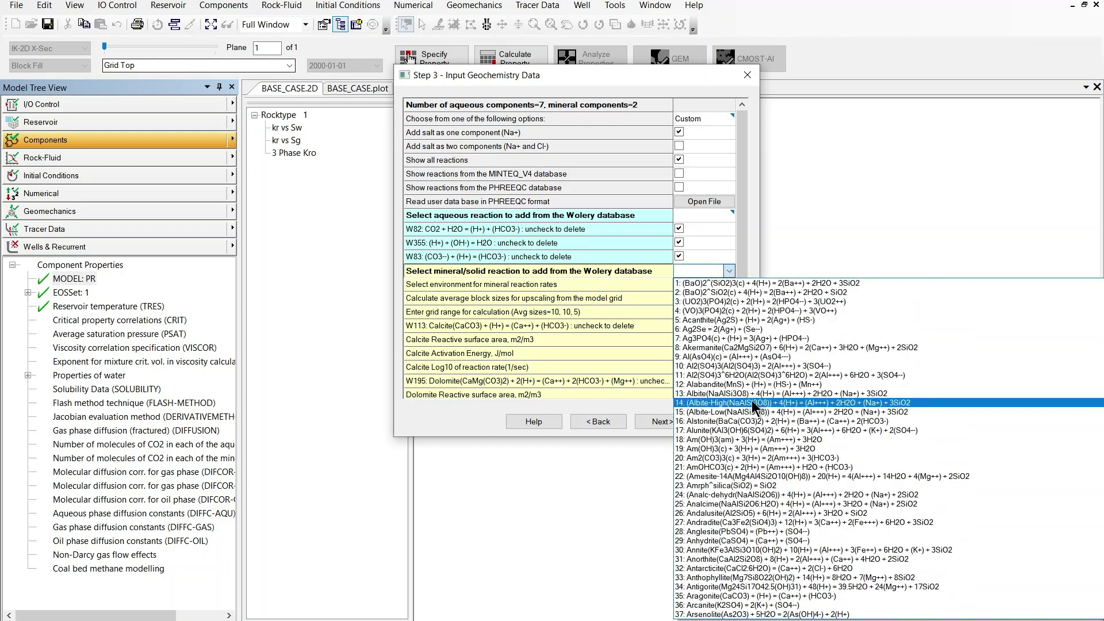
{"action": "scroll", "coordinate": [750, 400], "scroll_direction": "down", "scroll_amount": 10}
{"action": "scroll", "coordinate": [744, 405], "scroll_direction": "down", "scroll_amount": 4}
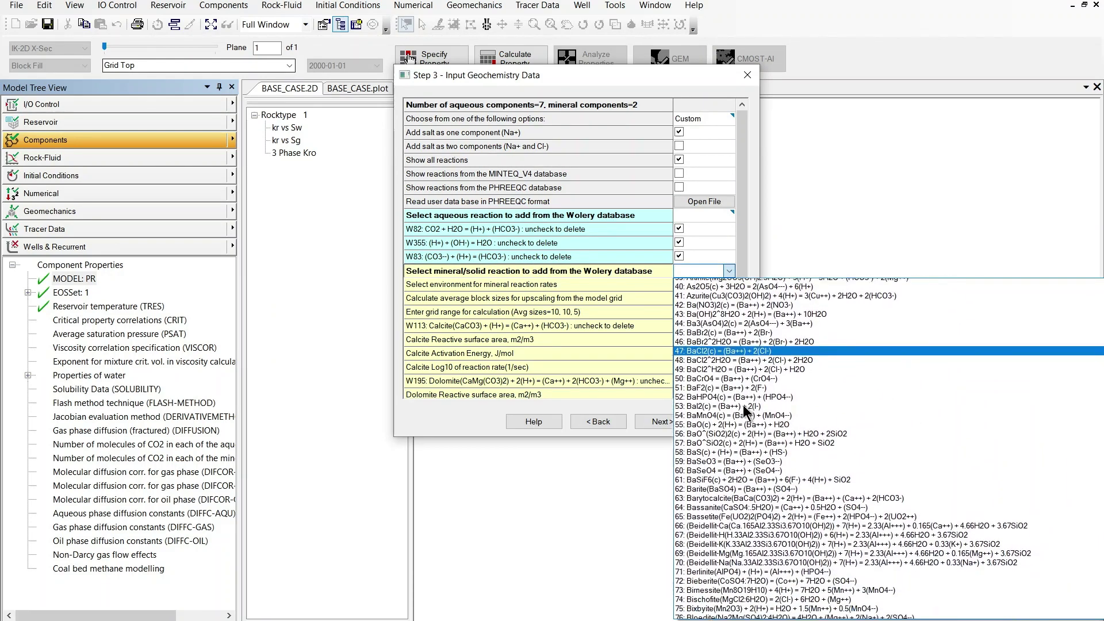
{"action": "scroll", "coordinate": [763, 467], "scroll_direction": "up", "scroll_amount": 7}
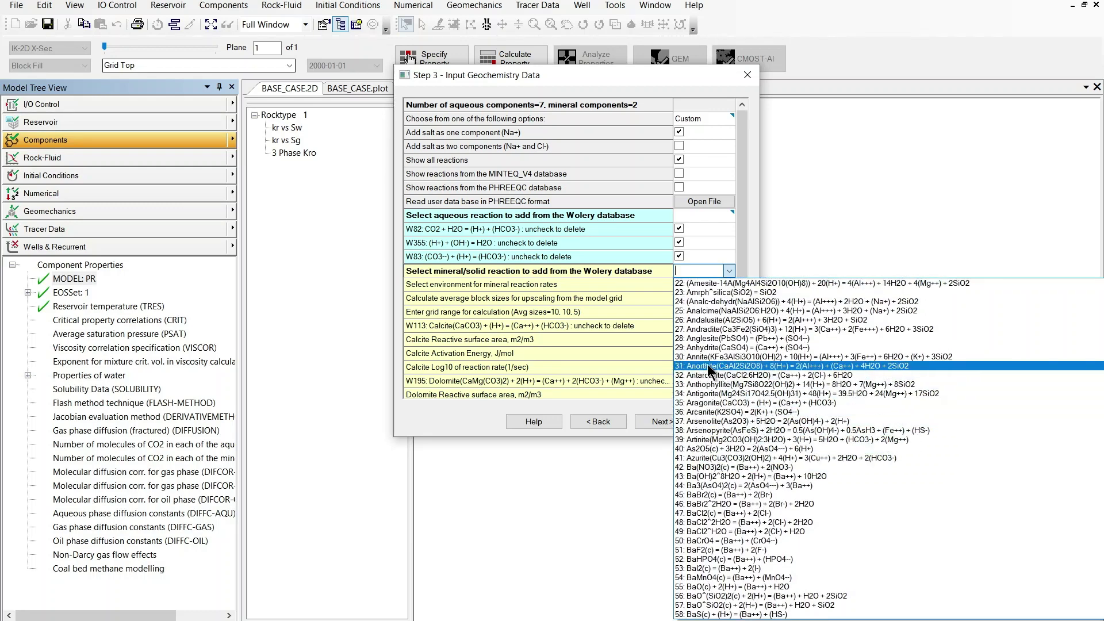
{"action": "left_click", "coordinate": [715, 366]}
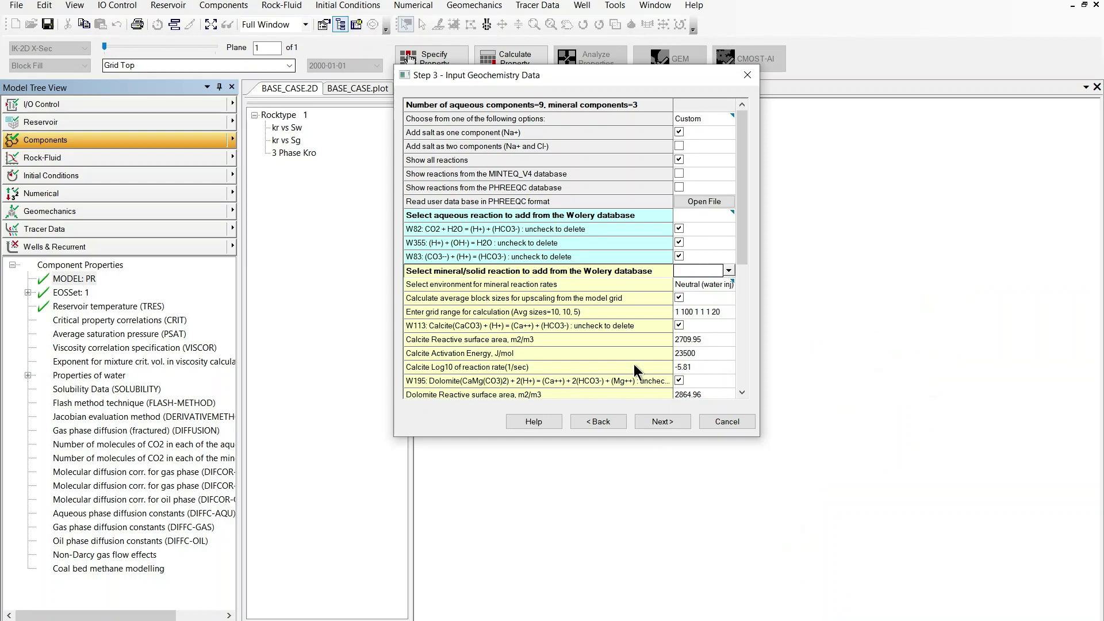
{"action": "left_click_drag", "start_coordinate": [644, 65], "coordinate": [645, 18]}
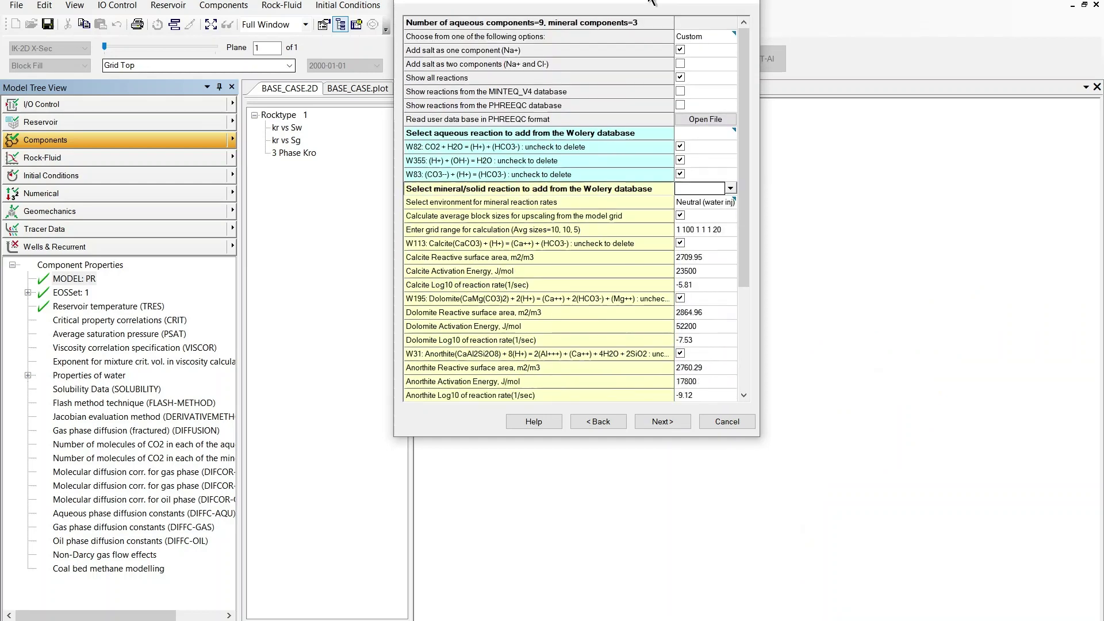
- Enlarge the Step 3 window to reveal Calcite rate values 2709.95, 23500 and -5.81
{"action": "left_click_drag", "start_coordinate": [651, 1], "coordinate": [640, 20]}
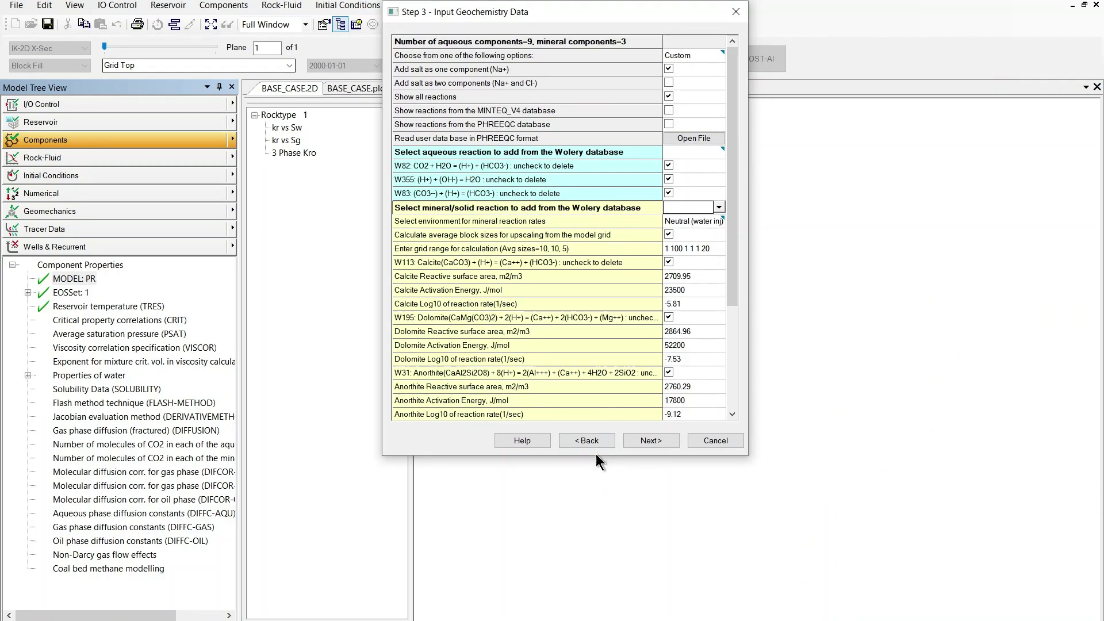
{"action": "left_click_drag", "start_coordinate": [596, 455], "coordinate": [596, 578]}
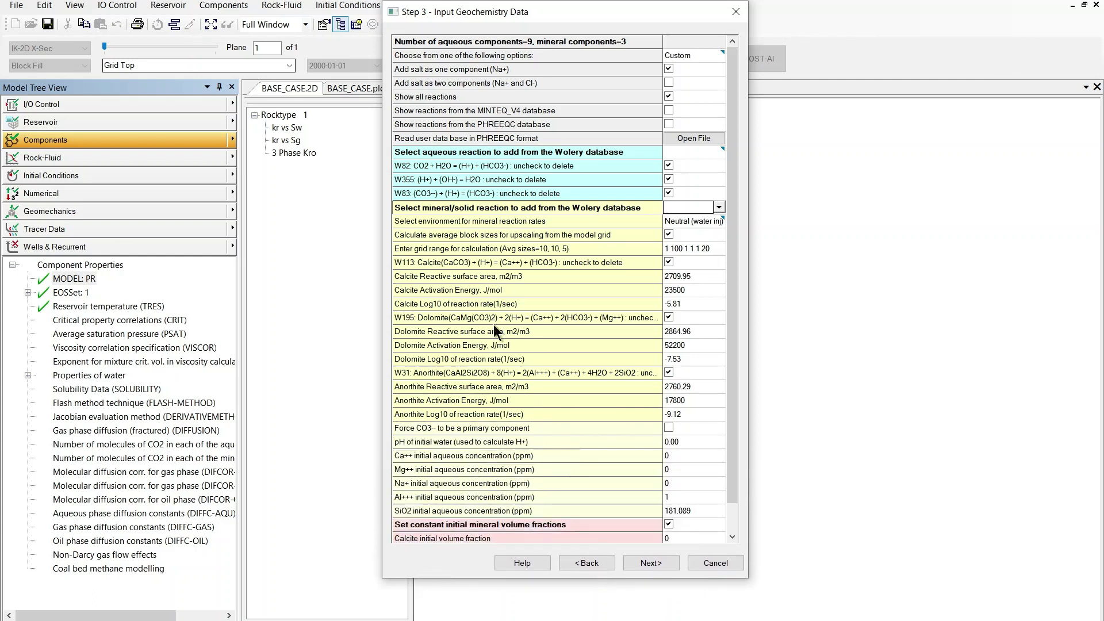
{"action": "left_click_drag", "start_coordinate": [435, 262], "coordinate": [439, 303]}
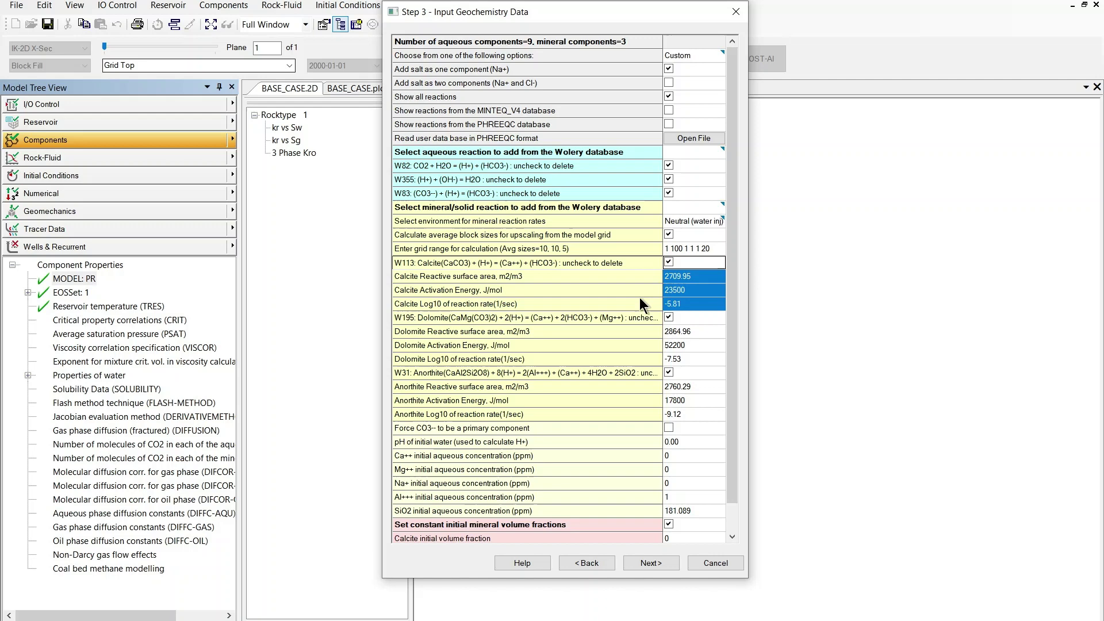
{"action": "left_click", "coordinate": [690, 290]}
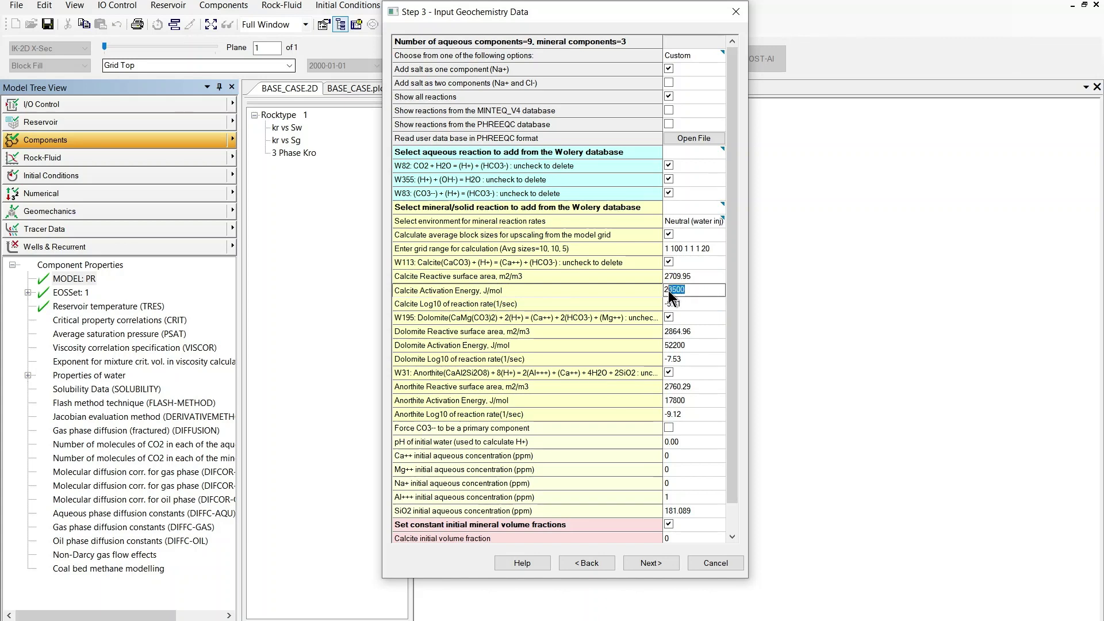
{"action": "left_click_drag", "start_coordinate": [668, 291], "coordinate": [657, 292]}
{"action": "scroll", "coordinate": [734, 257], "scroll_direction": "down", "scroll_amount": 1}
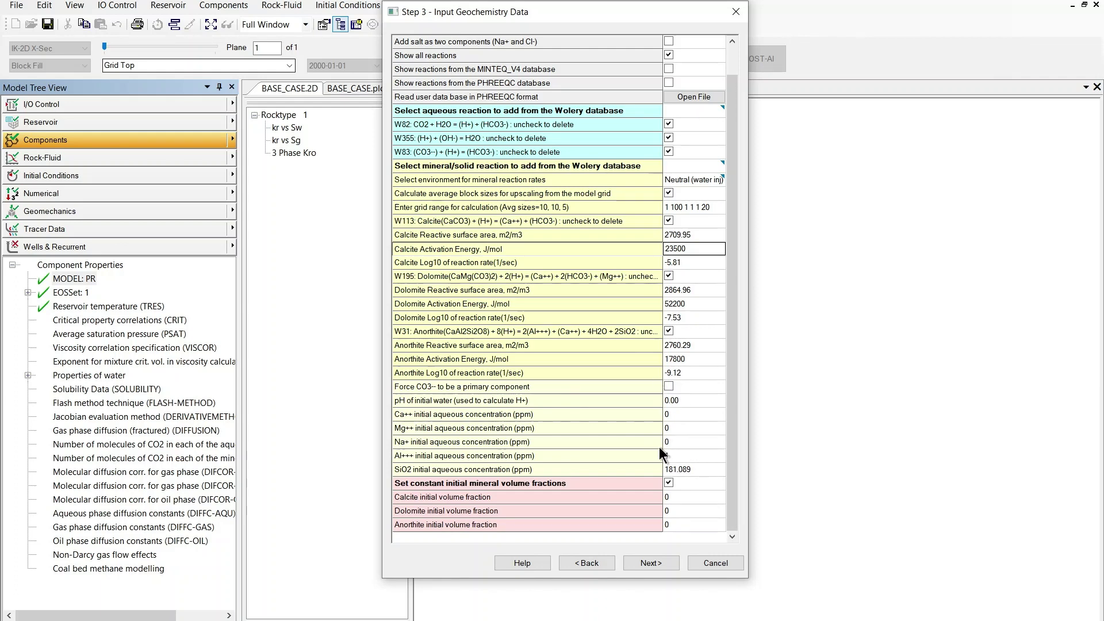
- Set the initial water pH to 6 and the Ca++ concentration to 5200 ppm
{"action": "left_click", "coordinate": [685, 405]}
{"action": "left_click_drag", "start_coordinate": [685, 406], "coordinate": [640, 401]}
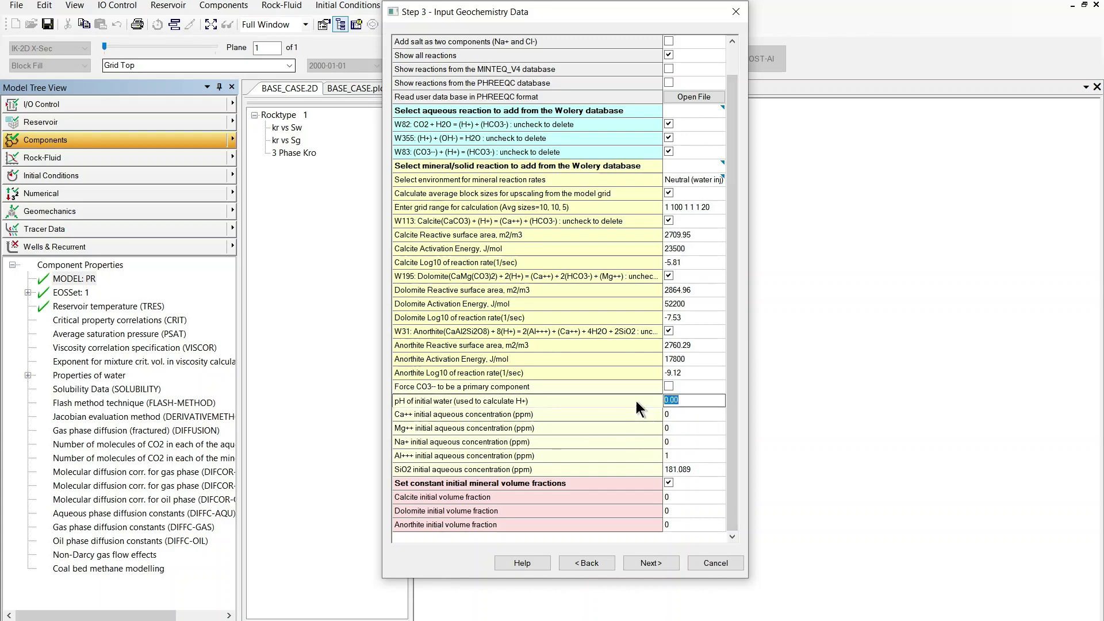
{"action": "type", "text": "6"}
{"action": "left_click", "coordinate": [692, 417]}
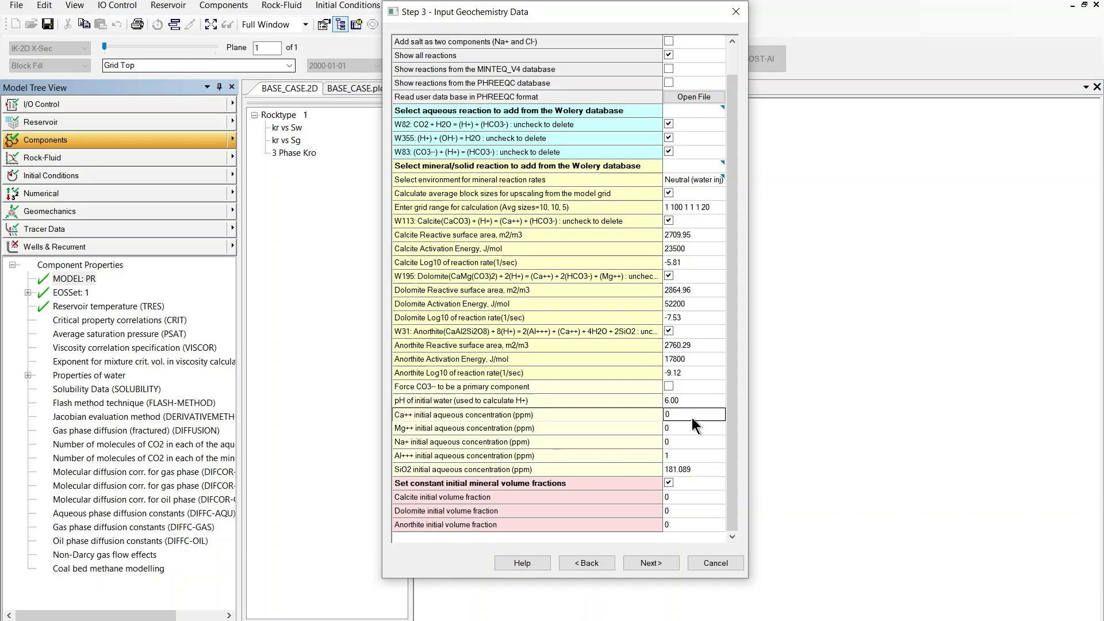
{"action": "left_click_drag", "start_coordinate": [692, 416], "coordinate": [637, 417]}
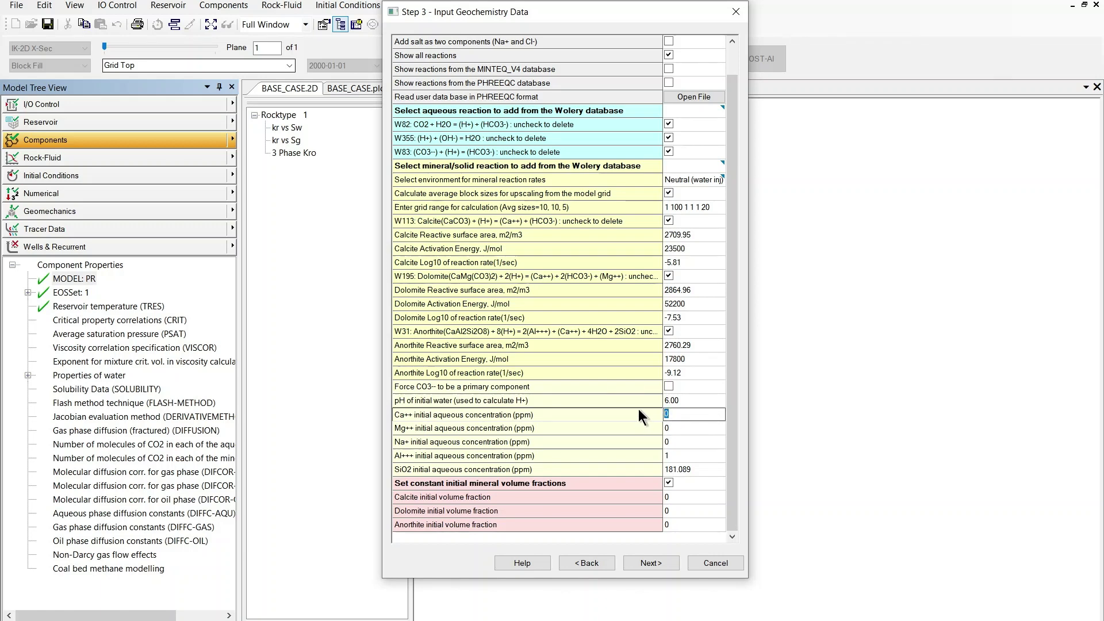
{"action": "type", "text": "5200"}
- Enter Mg++ 2500 ppm and Na+ 90000 ppm as initial aqueous concentrations
{"action": "left_click", "coordinate": [684, 430]}
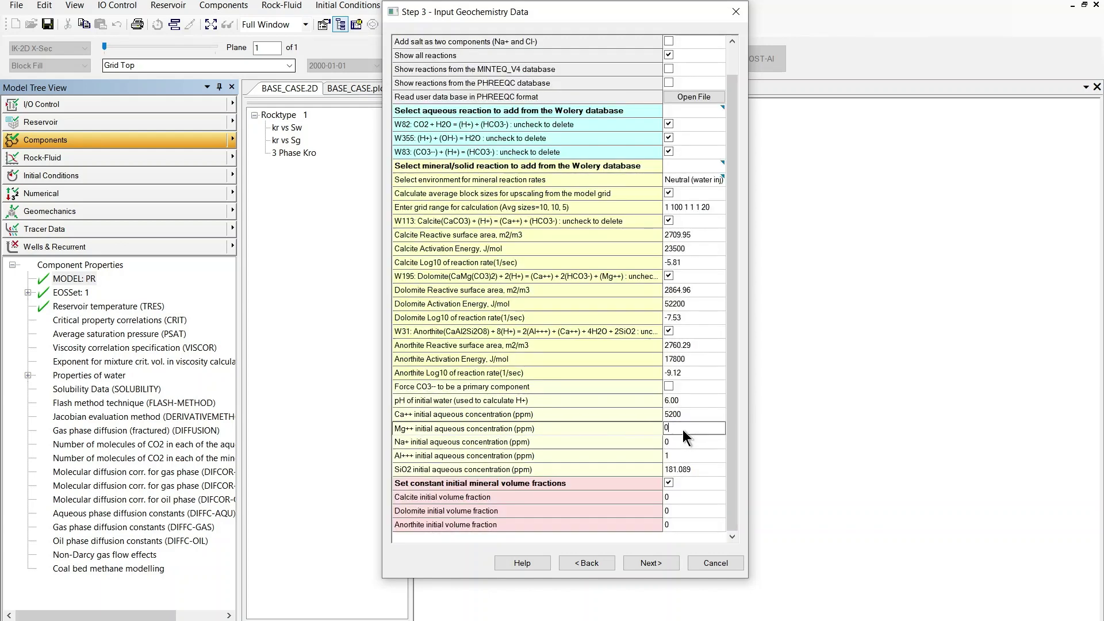
{"action": "type", "text": "2500"}
{"action": "left_click", "coordinate": [688, 442]}
{"action": "left_click_drag", "start_coordinate": [690, 448], "coordinate": [657, 445]}
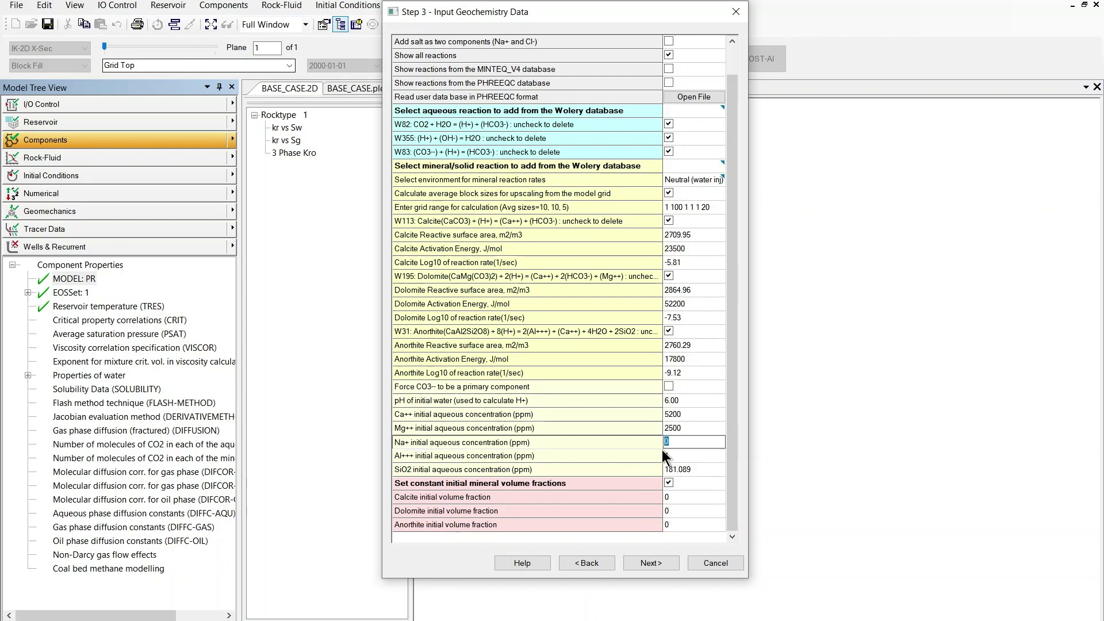
{"action": "type", "text": "90000"}
{"action": "left_click", "coordinate": [679, 457]}
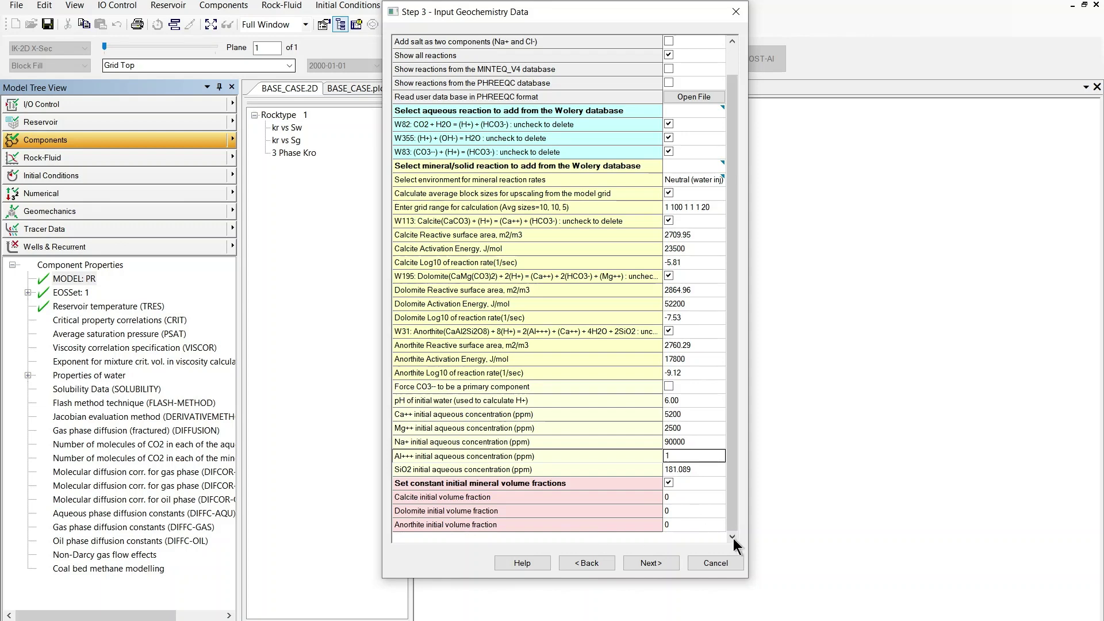
- Enter initial volume fractions of 0.86 for Calcite, 0.07 for Dolomite and 0.05 for Anorthite
{"action": "left_click", "coordinate": [682, 498]}
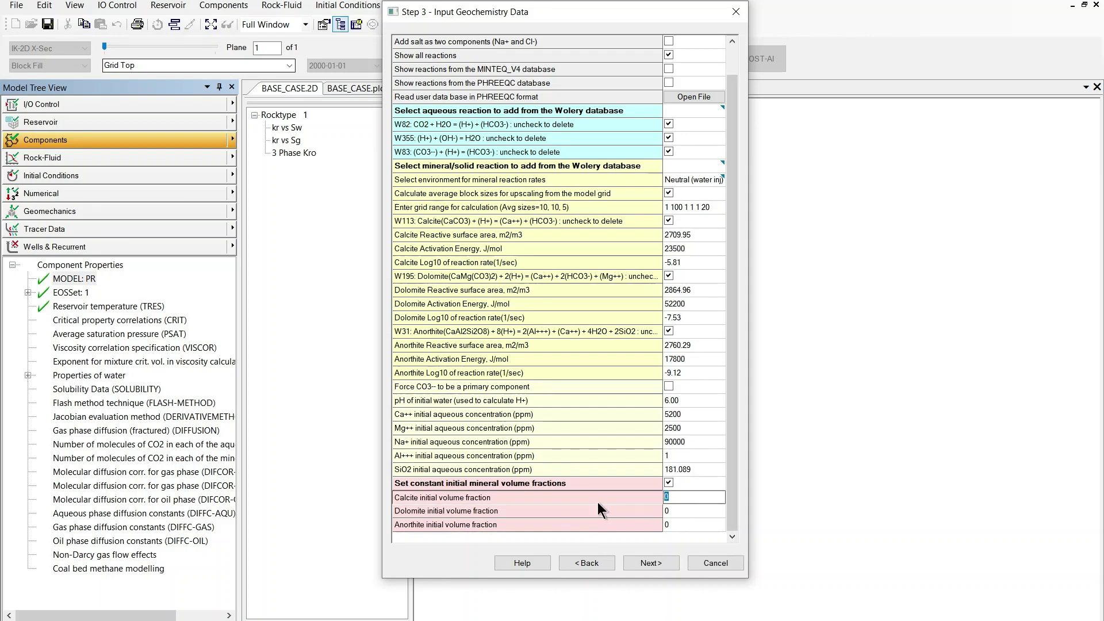
{"action": "type", "text": "0.86"}
{"action": "left_click", "coordinate": [683, 514]}
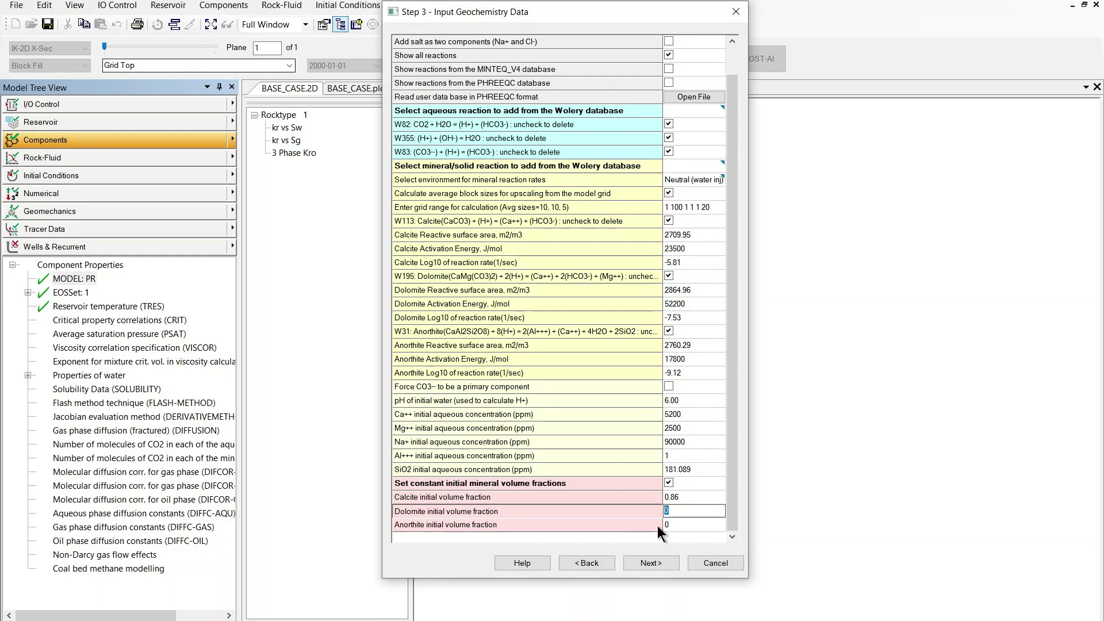
{"action": "type", "text": "0.07"}
{"action": "left_click", "coordinate": [679, 523]}
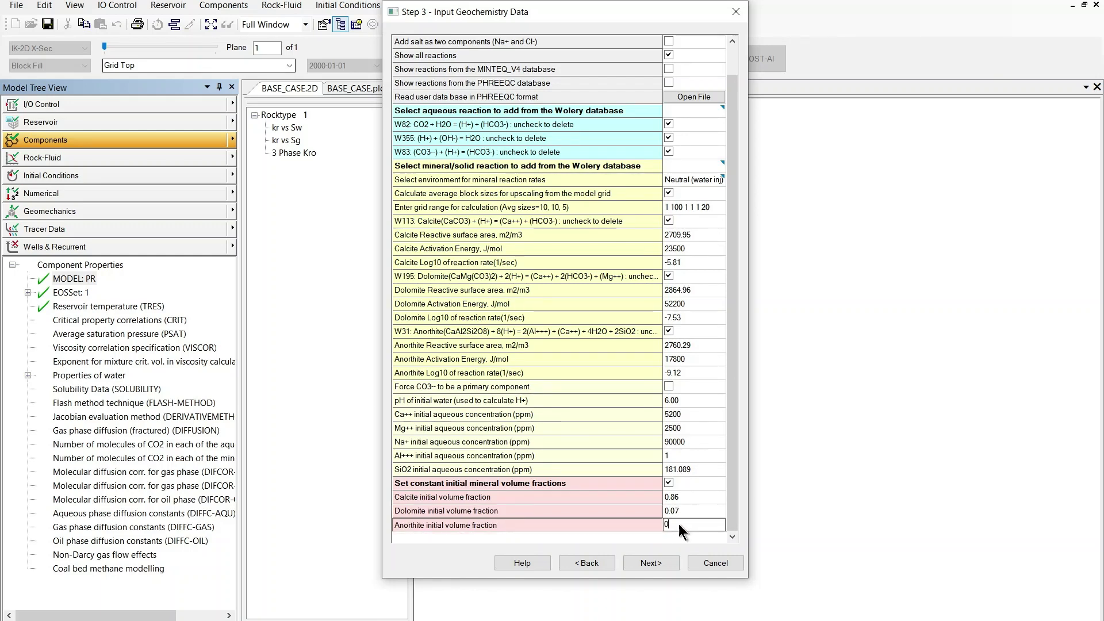
{"action": "type", "text": "0.05"}
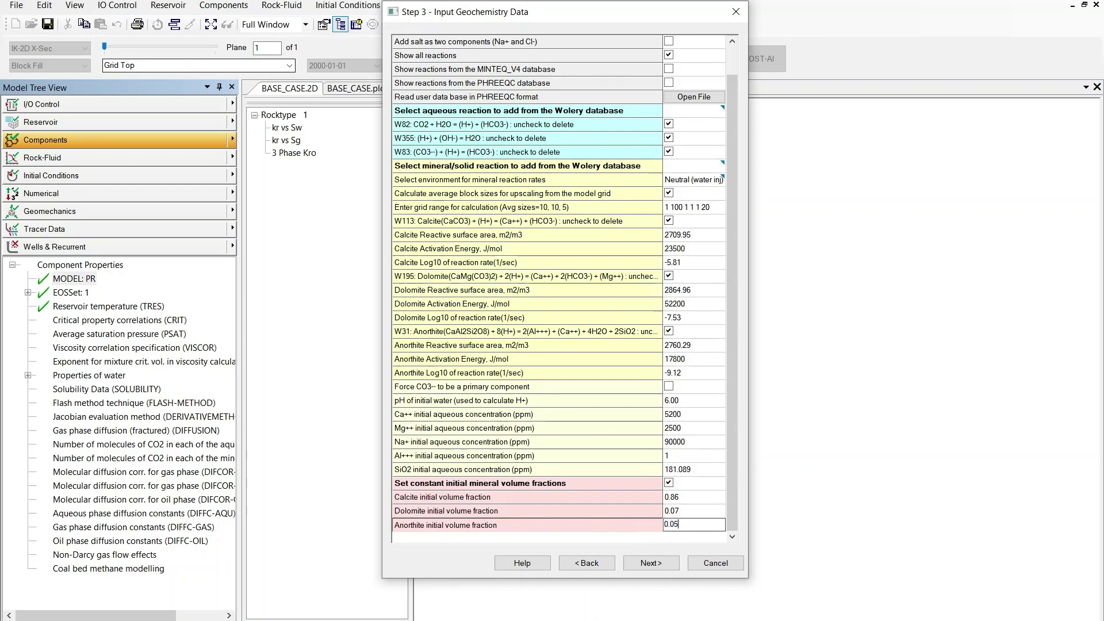
{"action": "left_click", "coordinate": [738, 402]}
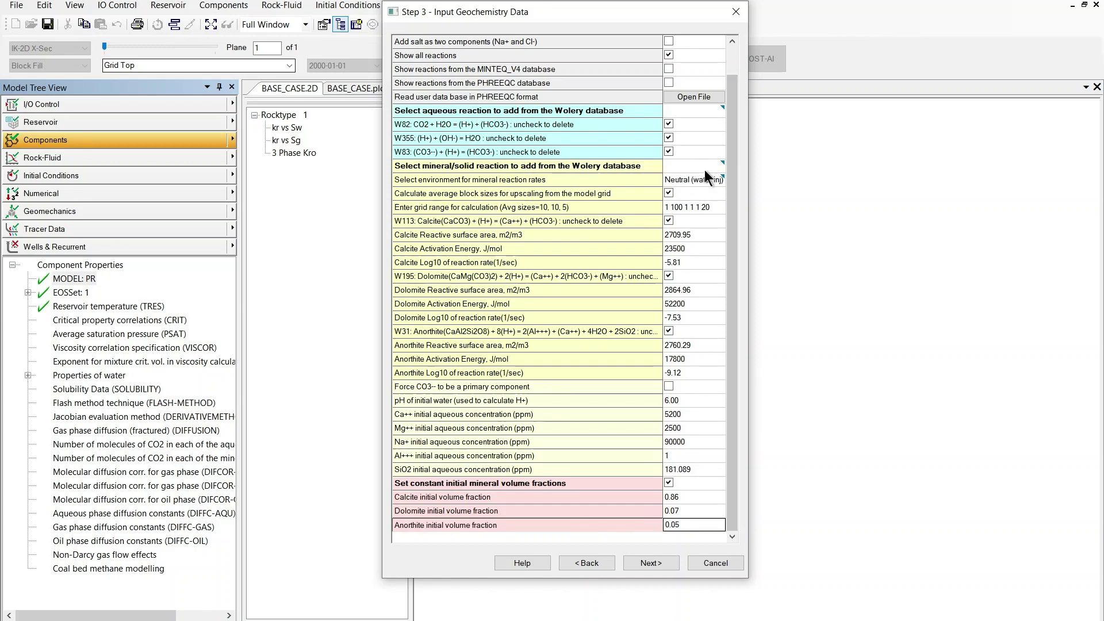
- Leave the mineral reaction environment set to Neutral (water inj)
{"action": "left_click", "coordinate": [723, 181]}
{"action": "left_click", "coordinate": [723, 180]}
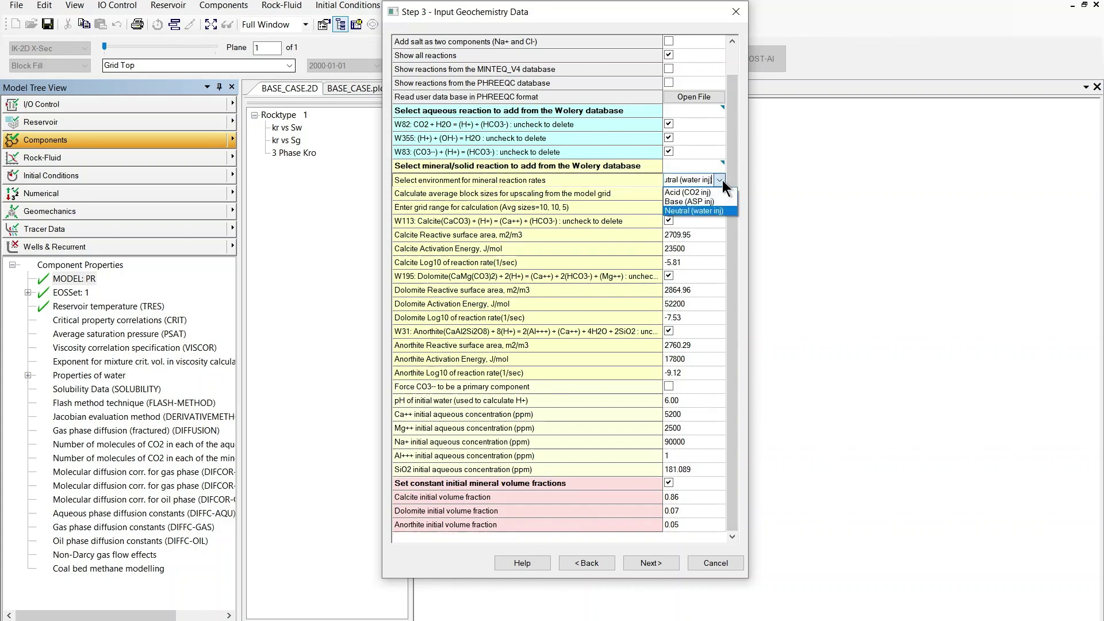
{"action": "left_click", "coordinate": [695, 210]}
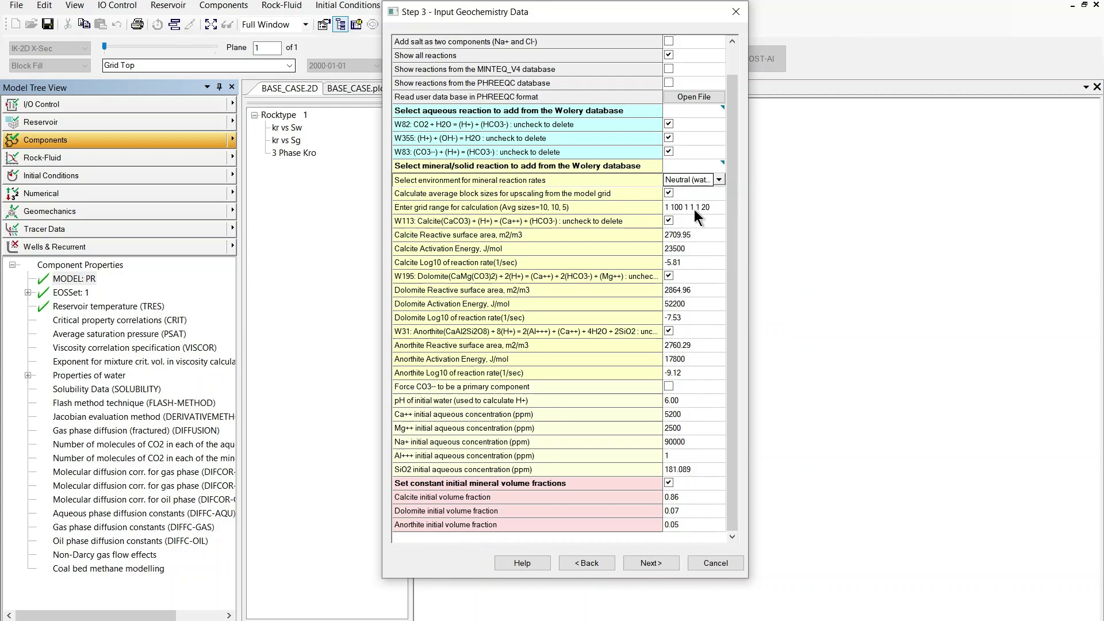
- Advance past component selection to Step 5, keeping 'Add new component for H2O' checked
{"action": "left_click", "coordinate": [646, 563]}
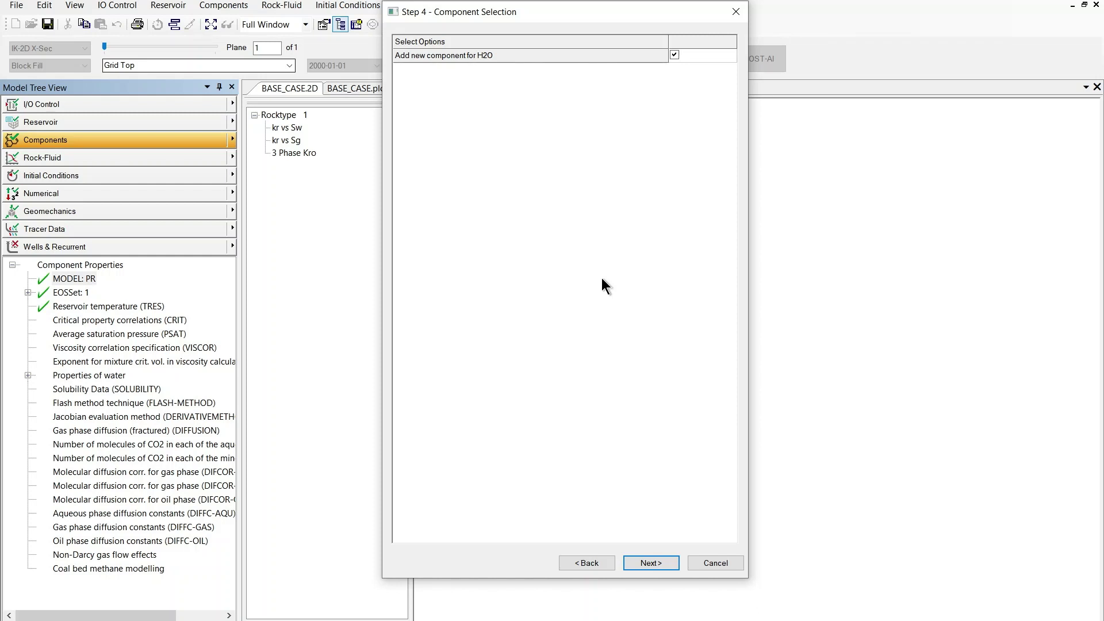
{"action": "left_click", "coordinate": [655, 565]}
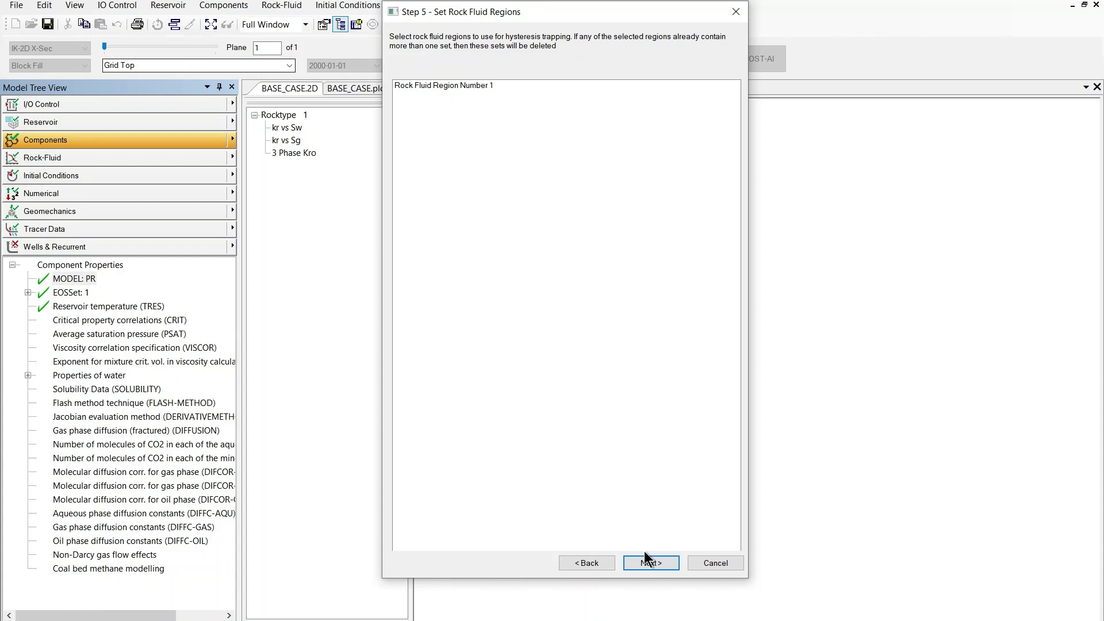
- Choose Rock Fluid Region Number 1 and continue to the Step 6 CO2 hysteresis parameters
{"action": "left_click", "coordinate": [439, 86]}
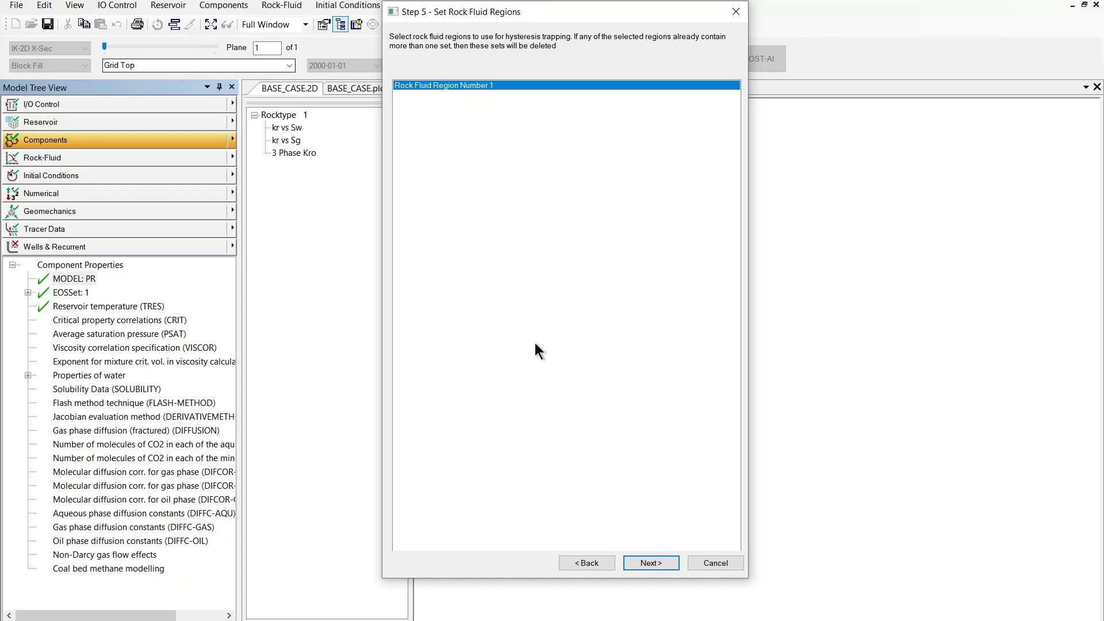
{"action": "left_click", "coordinate": [662, 566]}
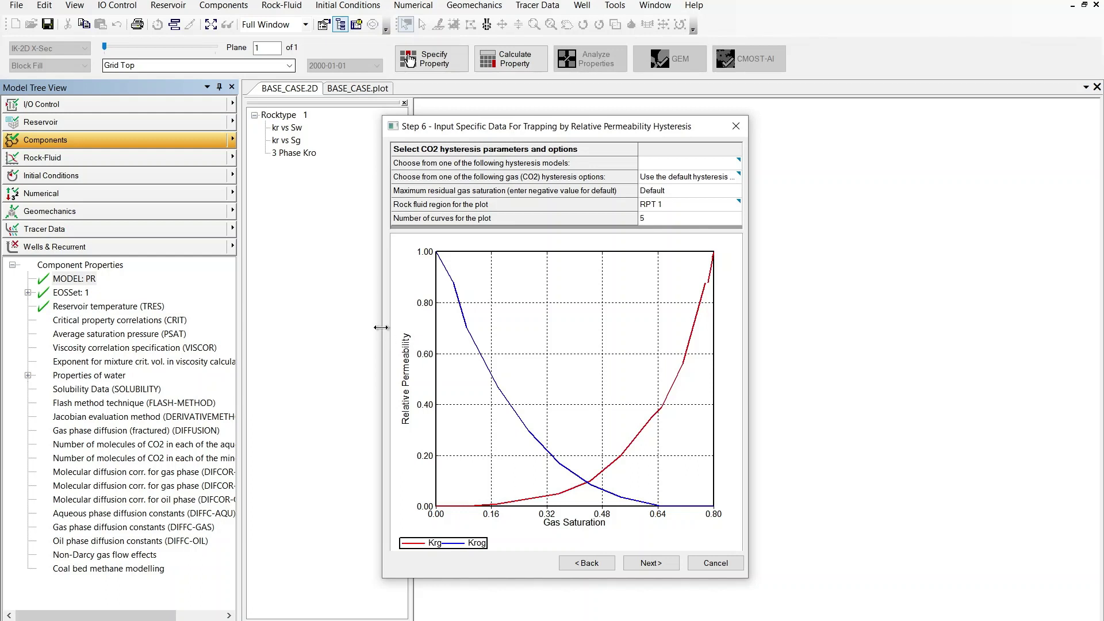
- Choose the linear hysteresis model with the default LAND gas trapping option for CO2
{"action": "left_click_drag", "start_coordinate": [381, 327], "coordinate": [273, 327]}
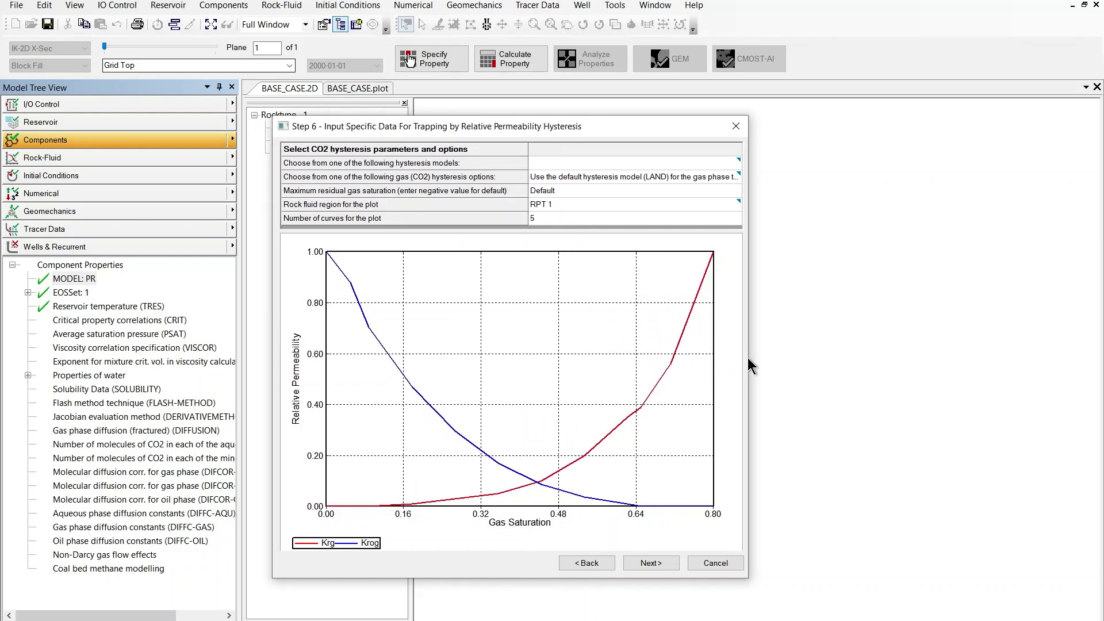
{"action": "left_click_drag", "start_coordinate": [750, 365], "coordinate": [910, 265]}
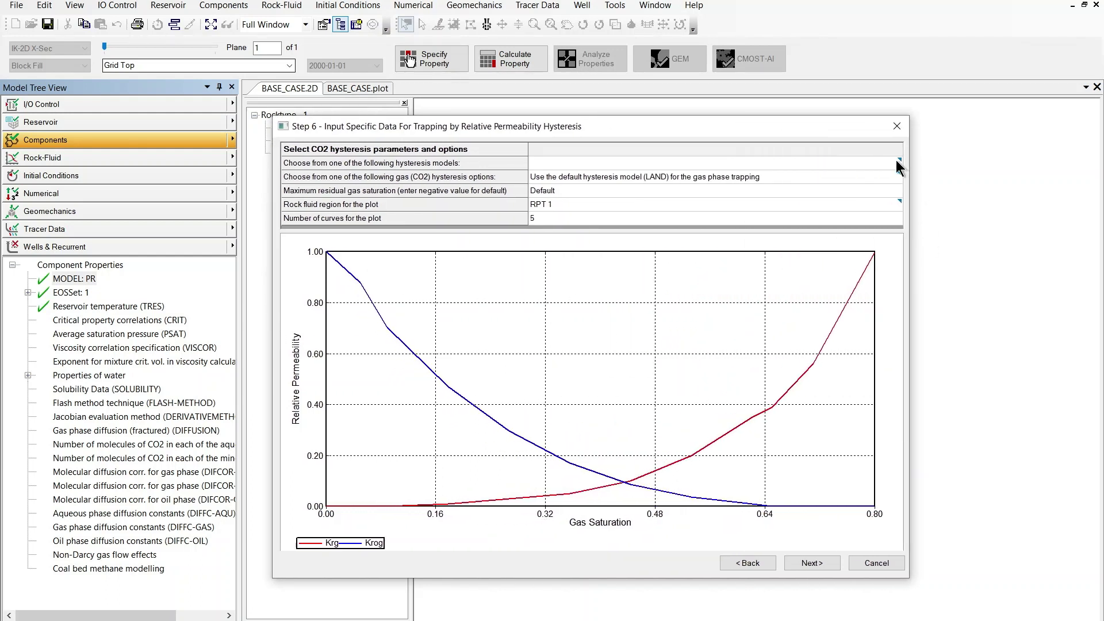
{"action": "left_click", "coordinate": [899, 163]}
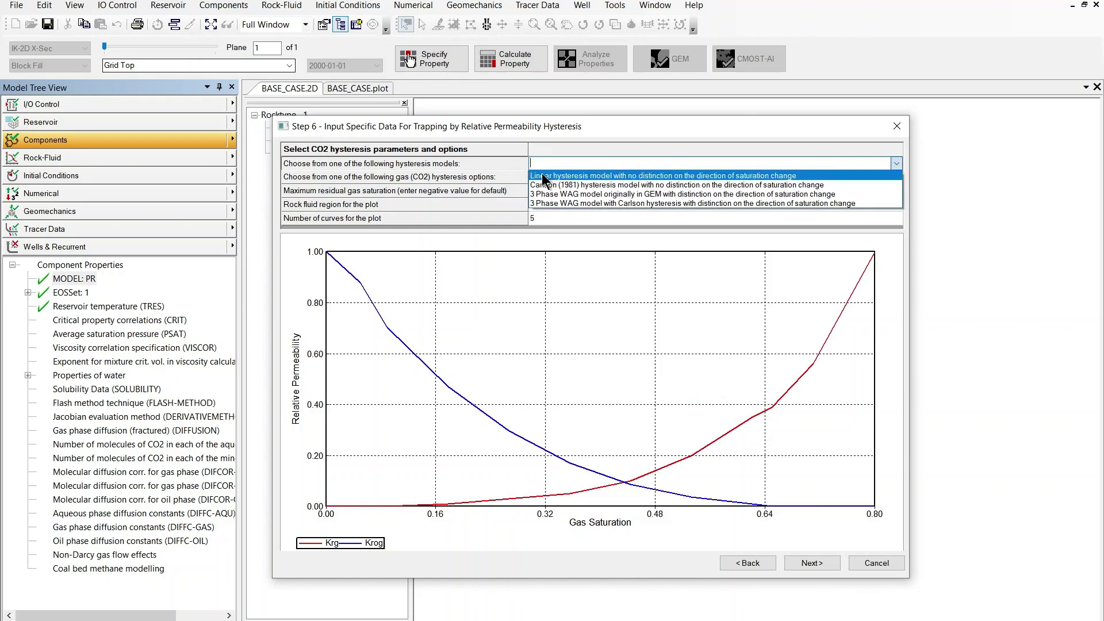
{"action": "left_click", "coordinate": [566, 175]}
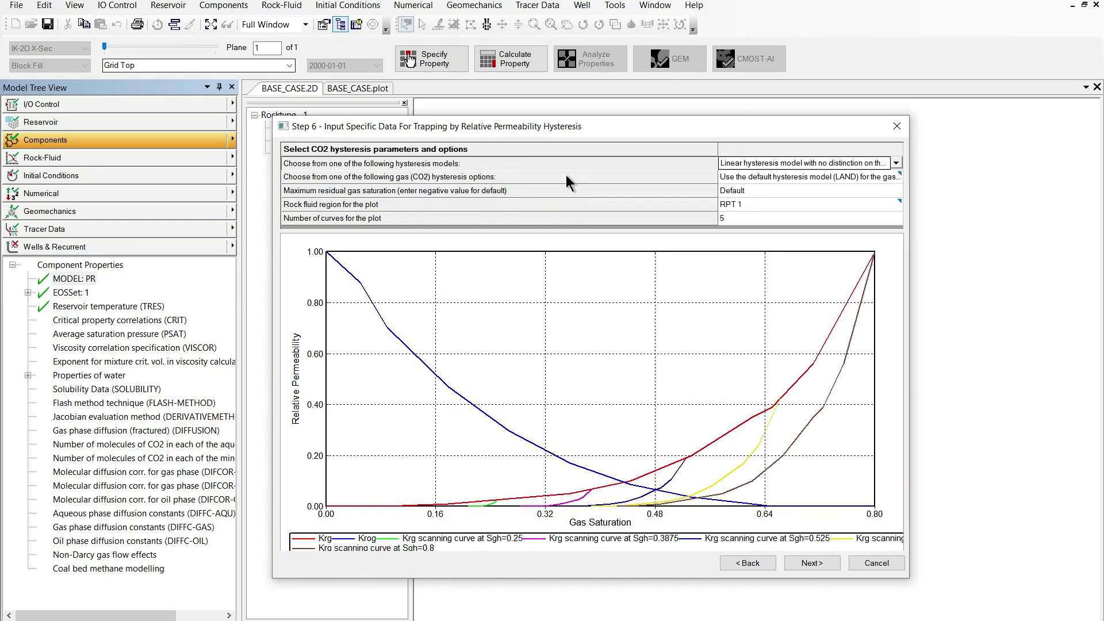
{"action": "left_click", "coordinate": [899, 179]}
{"action": "left_click", "coordinate": [897, 178]}
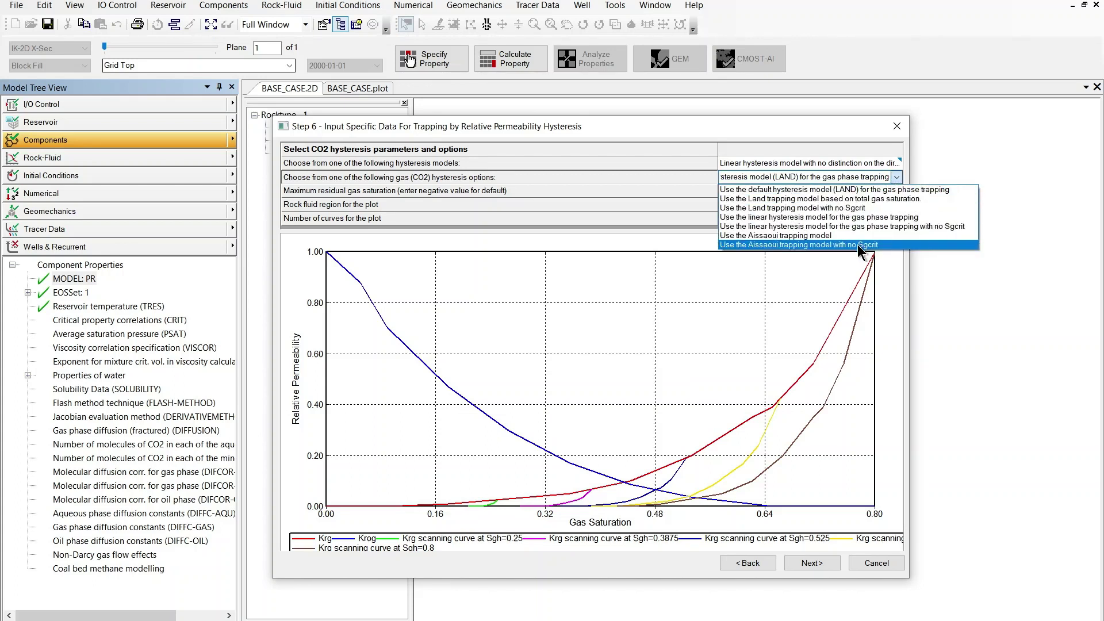
{"action": "left_click", "coordinate": [840, 190]}
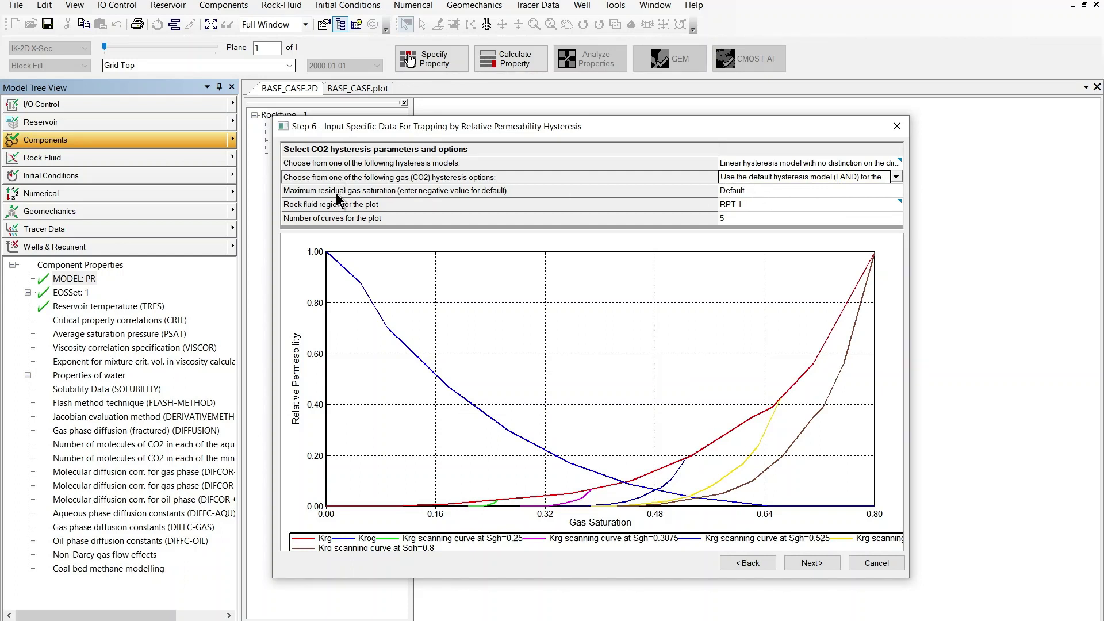
{"action": "left_click", "coordinate": [728, 194]}
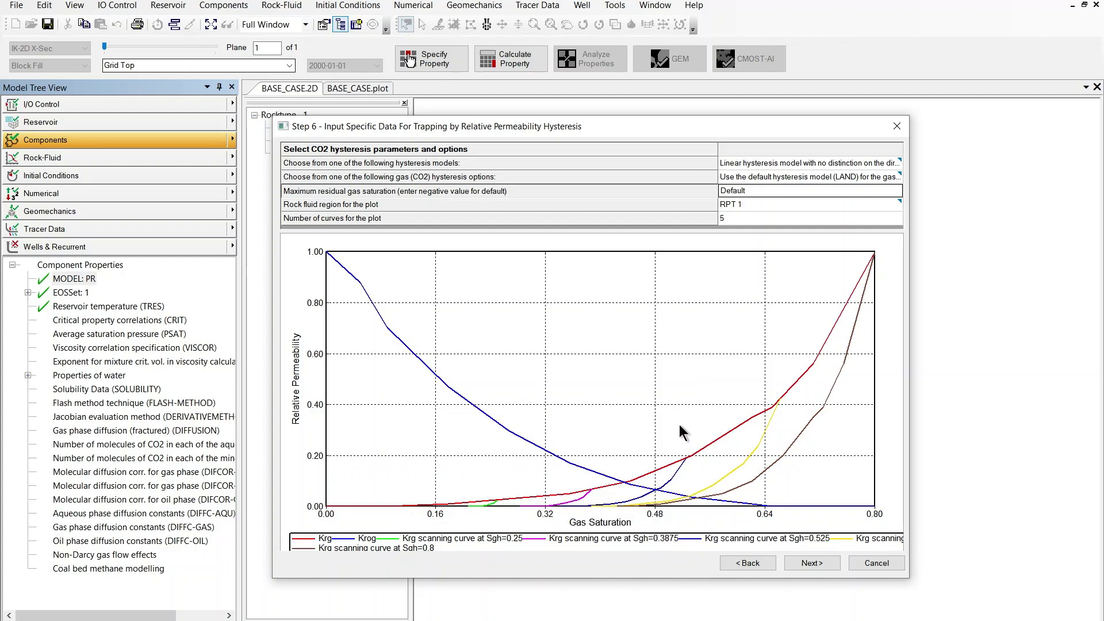
- Replace Default with 0.3 for maximum residual gas saturation and redraw with 20 Krg curves
{"action": "left_click", "coordinate": [761, 187]}
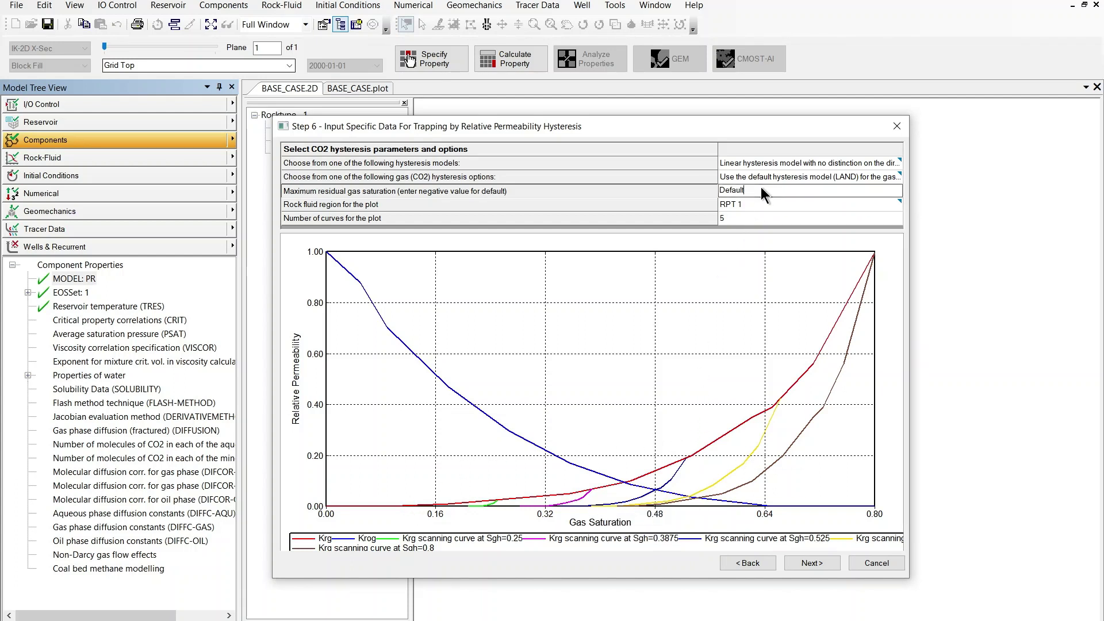
{"action": "left_click_drag", "start_coordinate": [755, 193], "coordinate": [706, 198]}
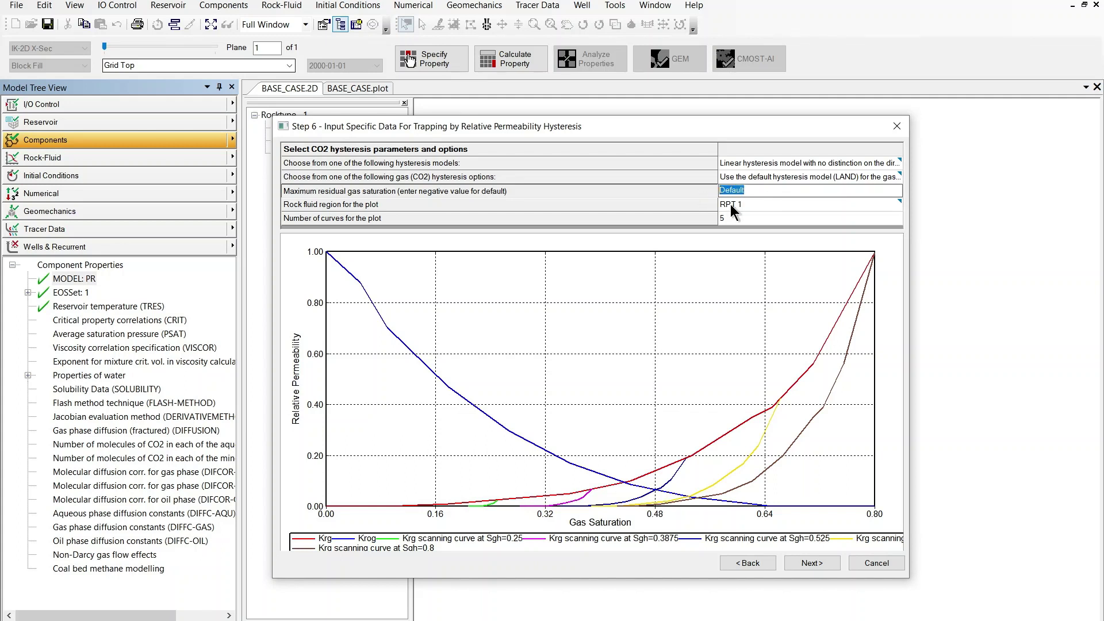
{"action": "type", "text": "0.3"}
{"action": "left_click", "coordinate": [702, 206]}
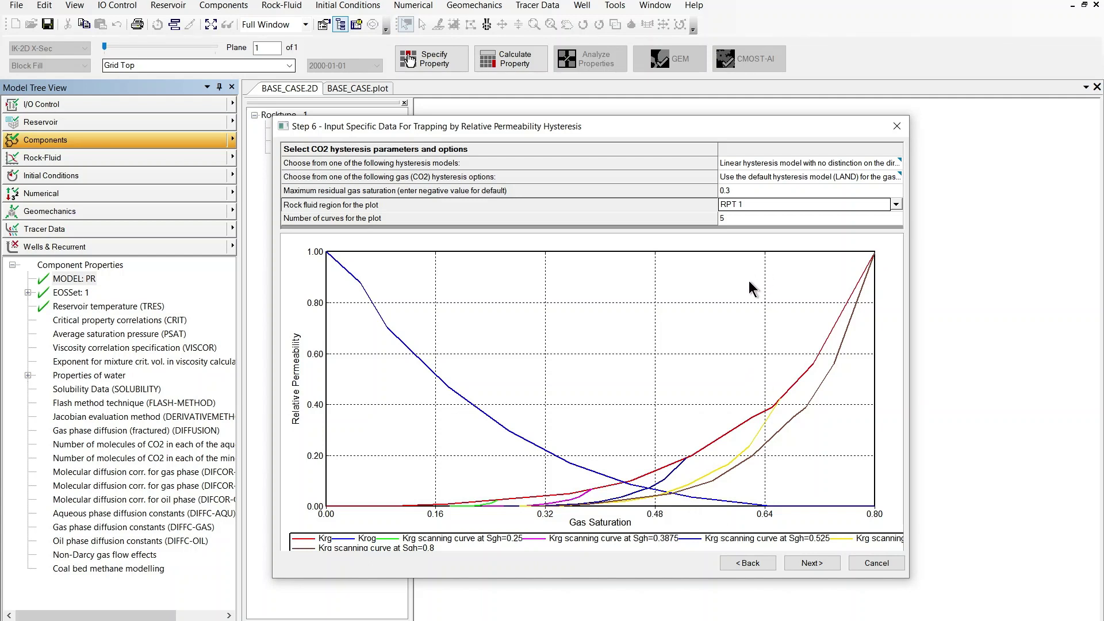
{"action": "left_click", "coordinate": [727, 218]}
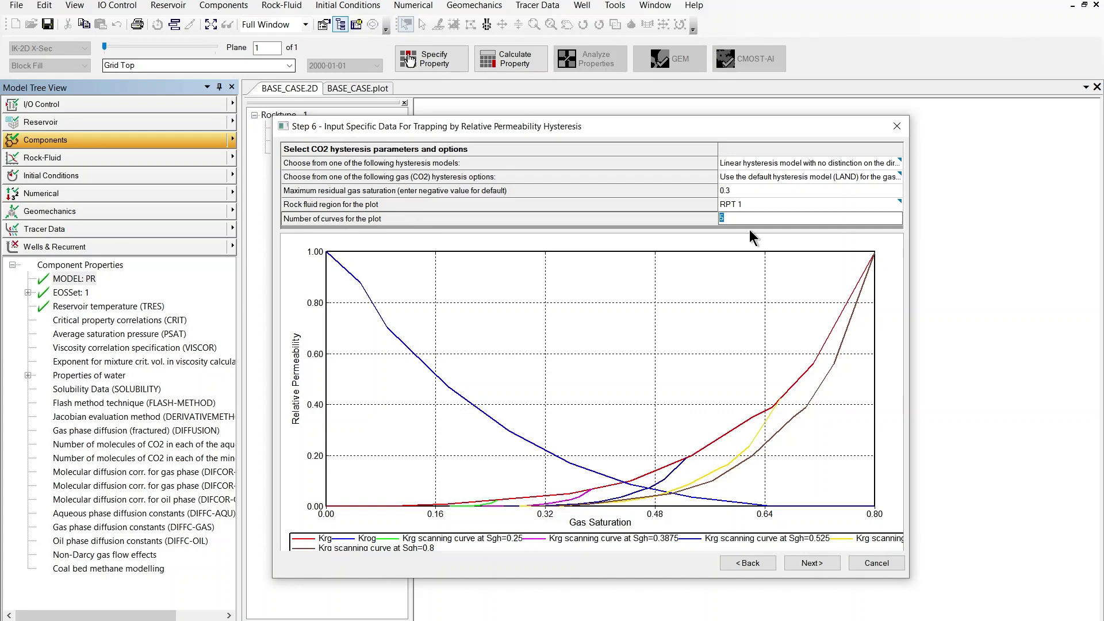
{"action": "type", "text": "20"}
{"action": "left_click", "coordinate": [576, 205]}
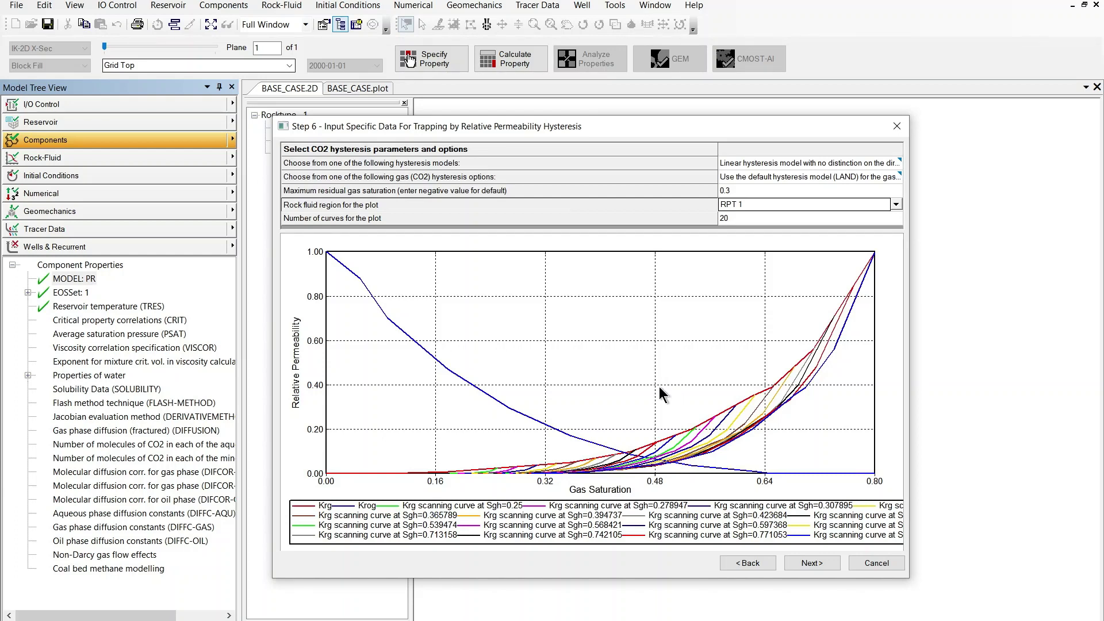
{"action": "left_click_drag", "start_coordinate": [772, 123], "coordinate": [755, 105]}
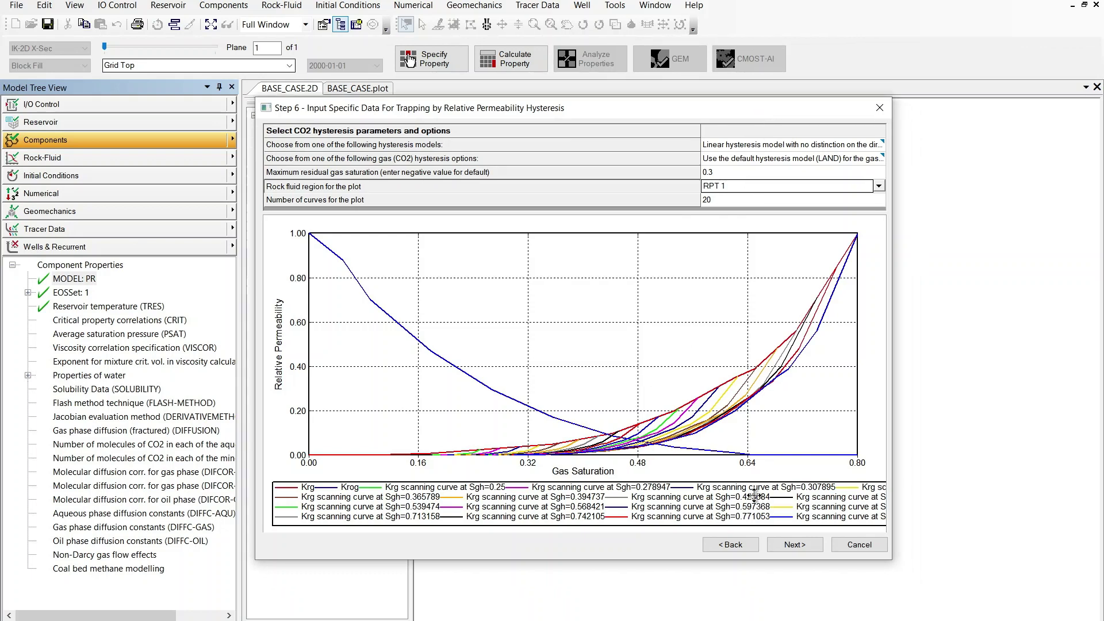
- Go to Step 7 and select the CO2 injection gas mole fraction value of 100
{"action": "left_click", "coordinate": [805, 546]}
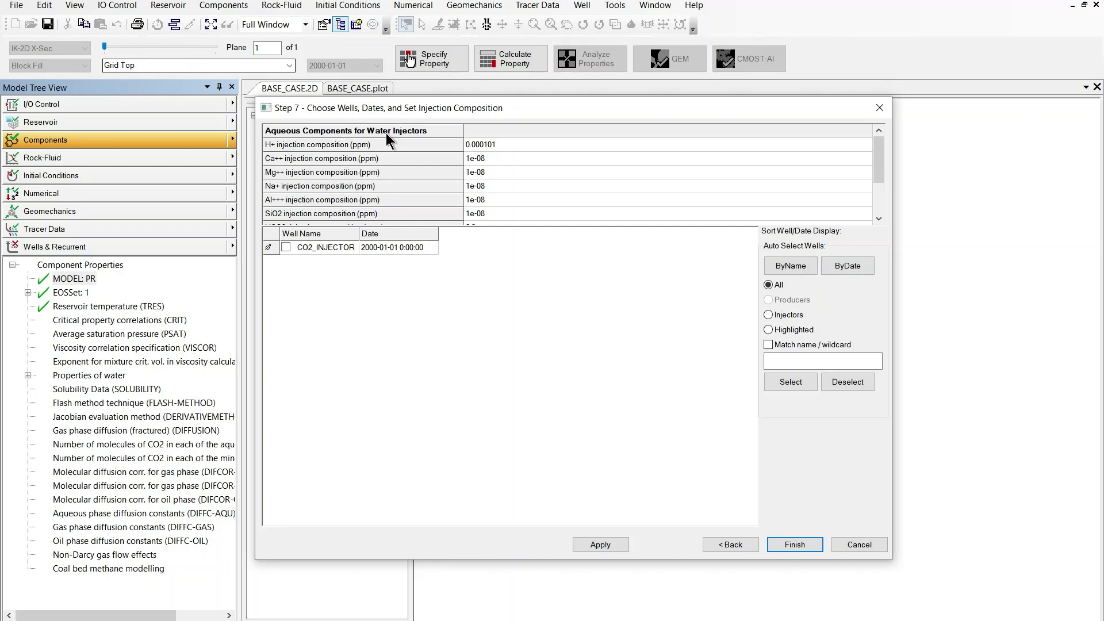
{"action": "left_click_drag", "start_coordinate": [452, 96], "coordinate": [453, 69]}
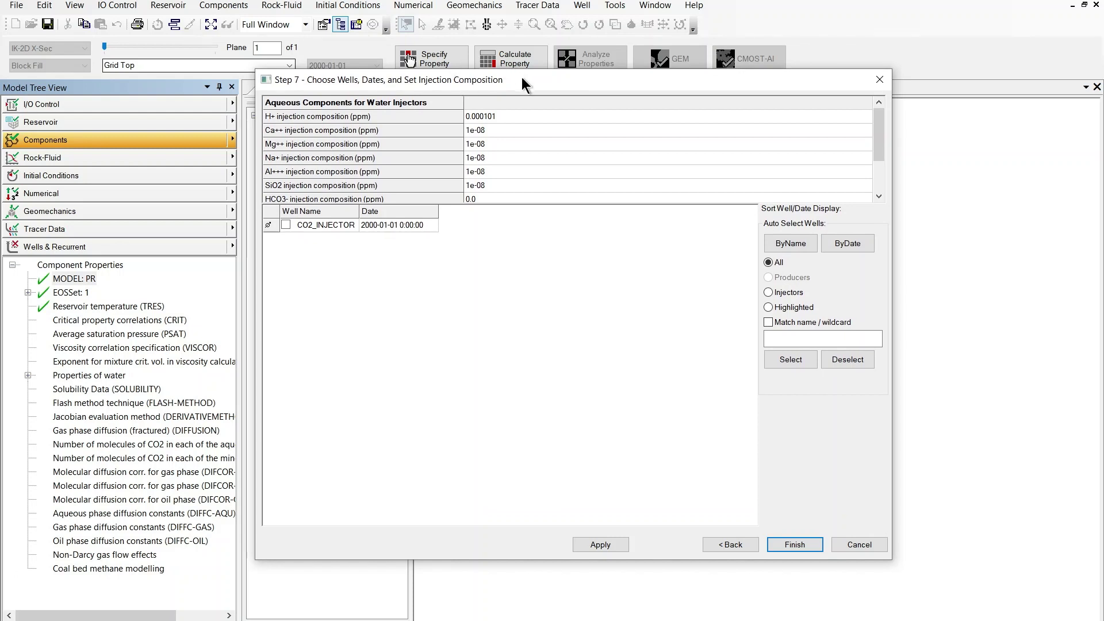
{"action": "left_click_drag", "start_coordinate": [522, 77], "coordinate": [535, 102]}
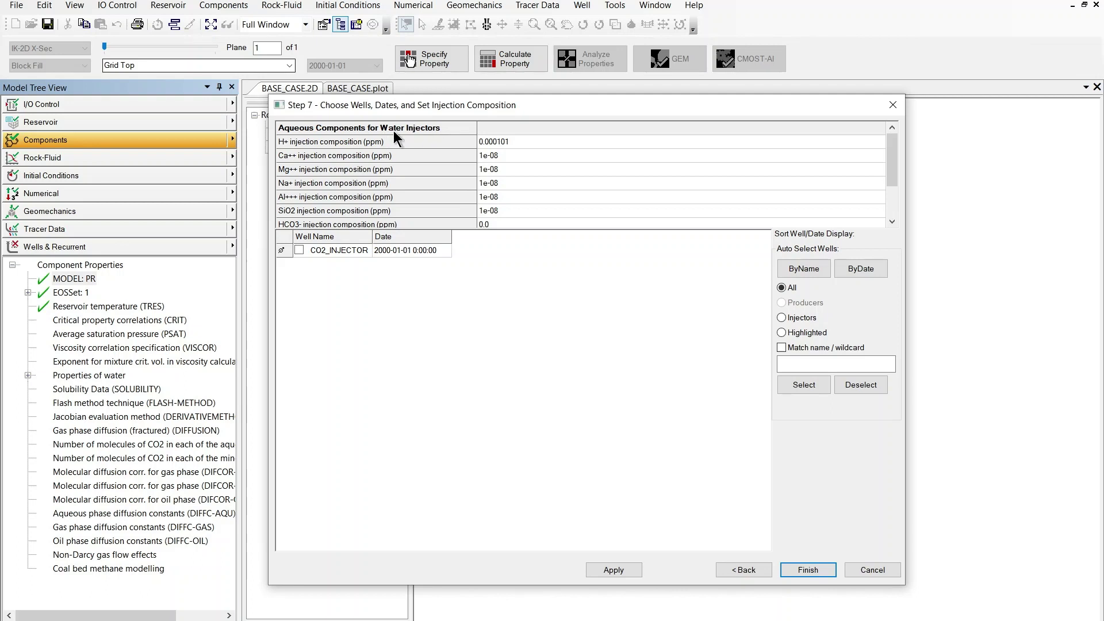
{"action": "left_click_drag", "start_coordinate": [895, 157], "coordinate": [888, 208]}
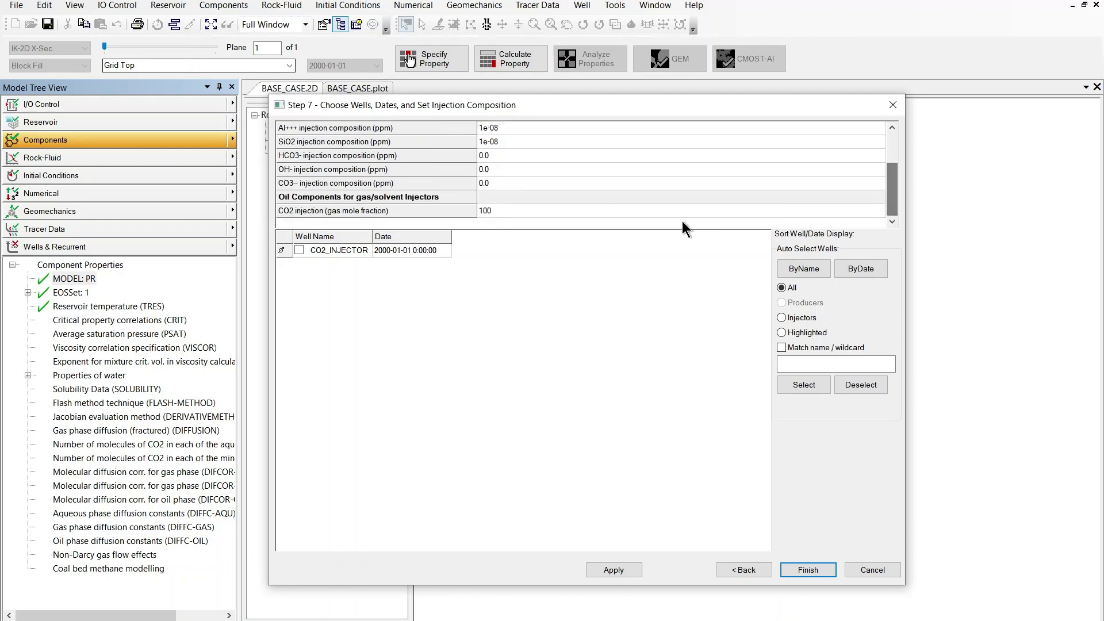
{"action": "left_click", "coordinate": [488, 215]}
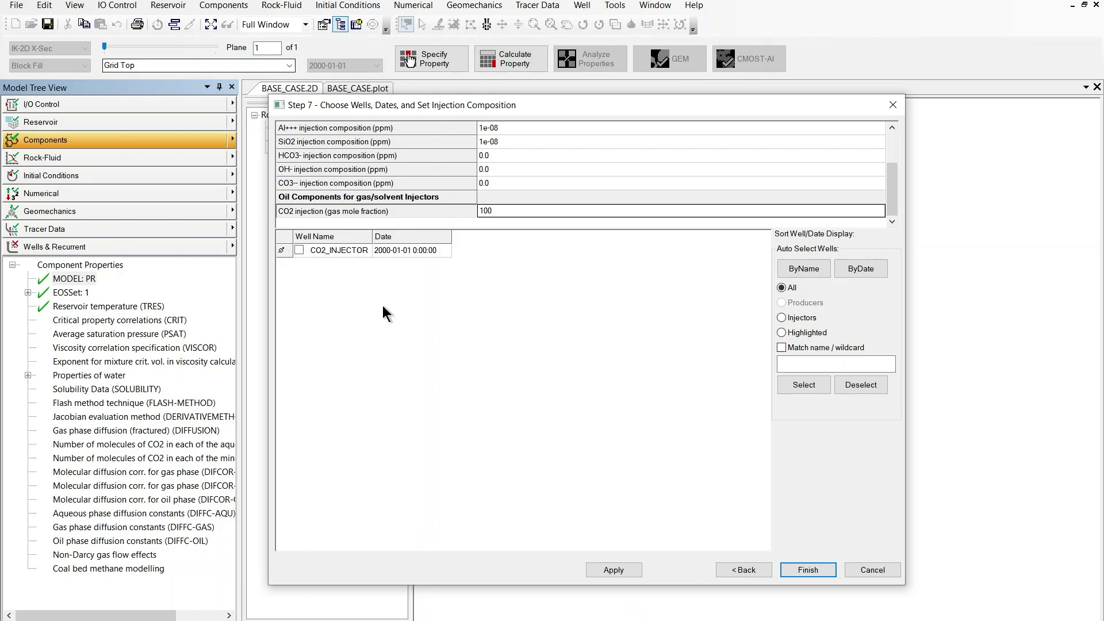
- Apply the 100% CO2 composition to CO2_INJECTOR and accept the well change report
{"action": "left_click", "coordinate": [299, 250]}
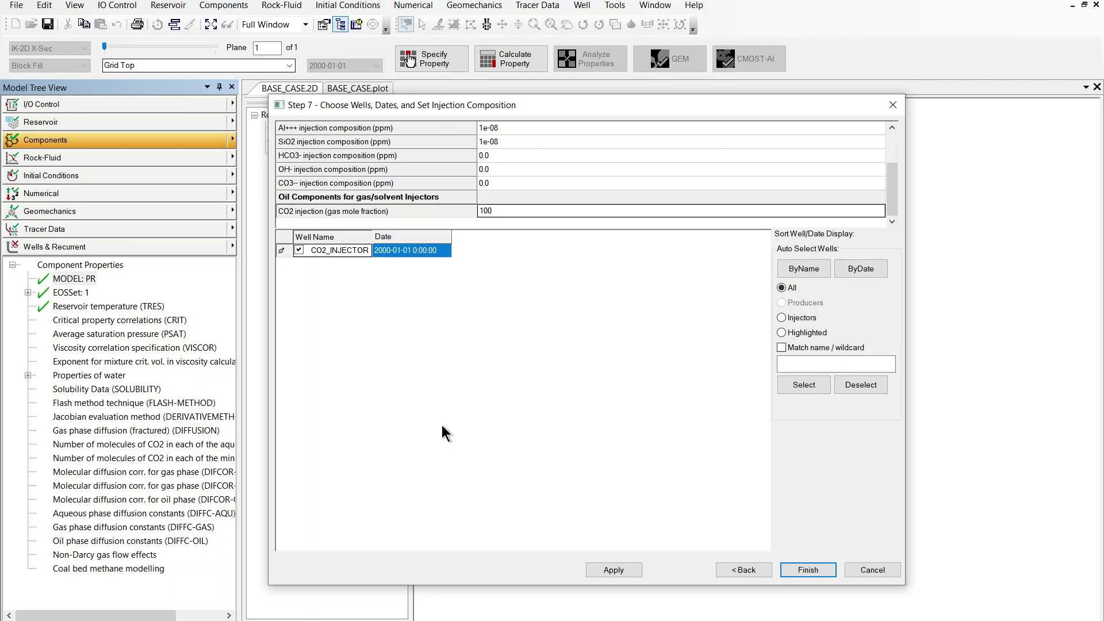
{"action": "left_click", "coordinate": [791, 568]}
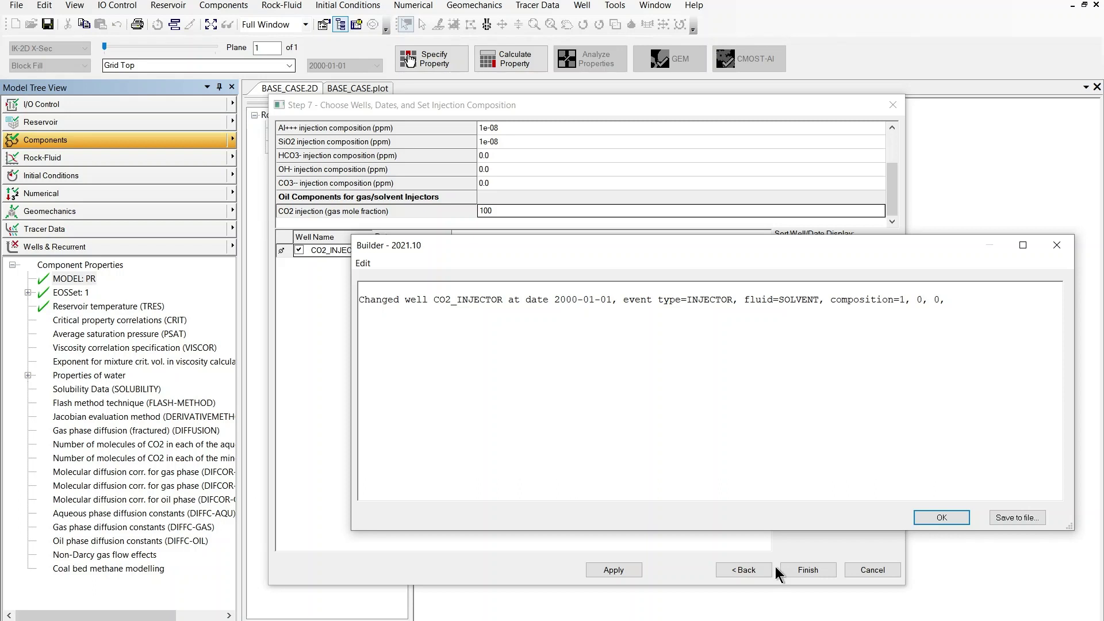
{"action": "left_click_drag", "start_coordinate": [555, 300], "coordinate": [608, 301]}
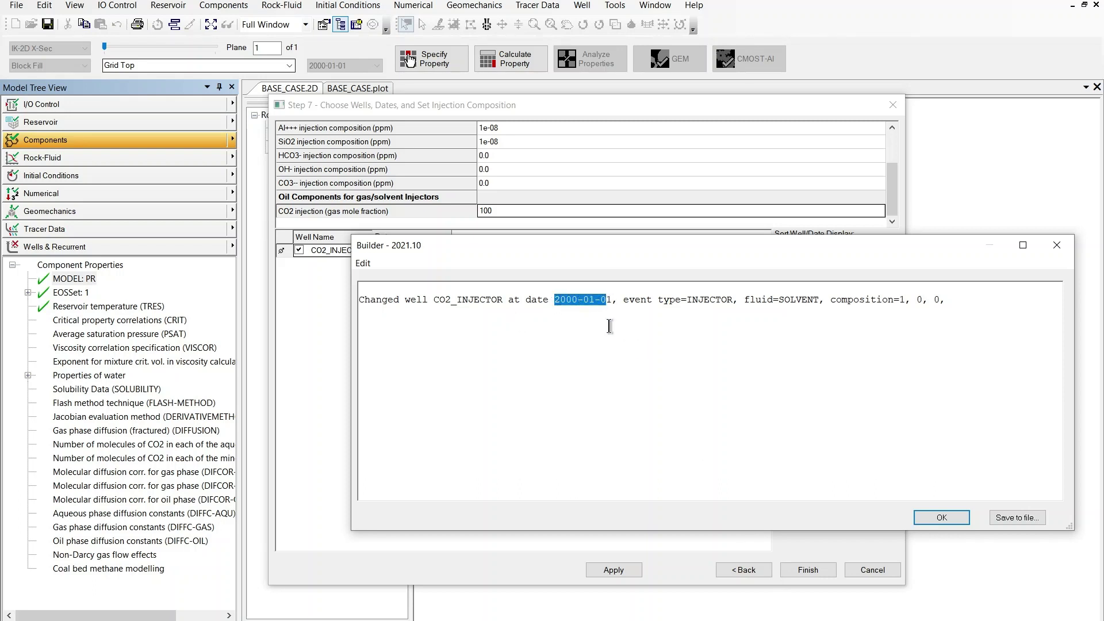
{"action": "left_click", "coordinate": [611, 396]}
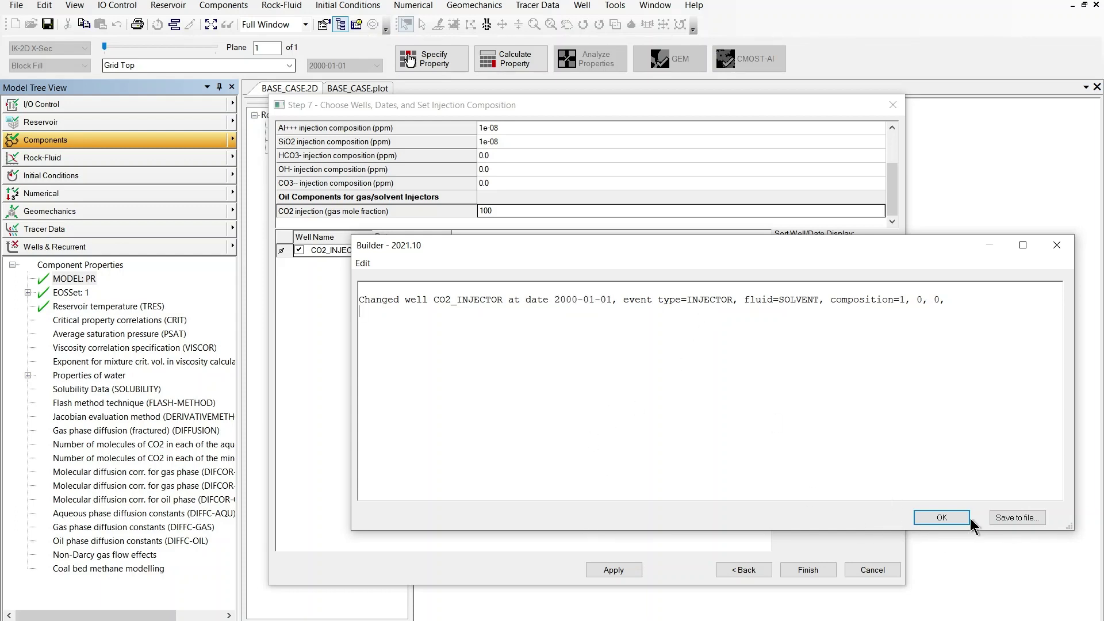
{"action": "left_click", "coordinate": [942, 517]}
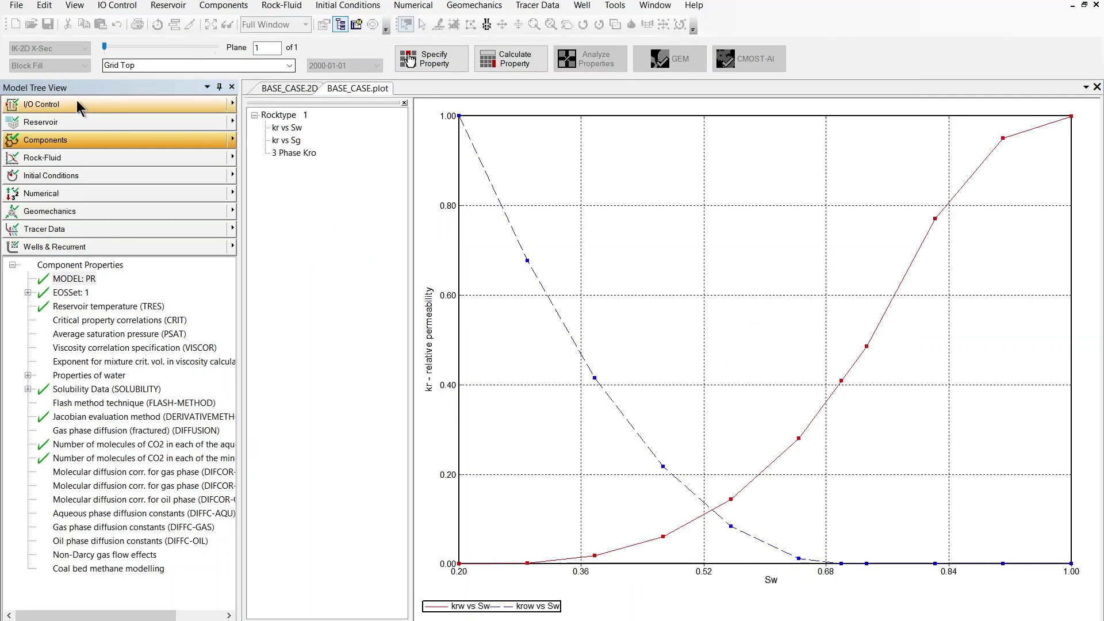
- Use Save As to rename the main dataset file from BASE_CASE to CCS_CASE.dat
{"action": "left_click", "coordinate": [16, 5]}
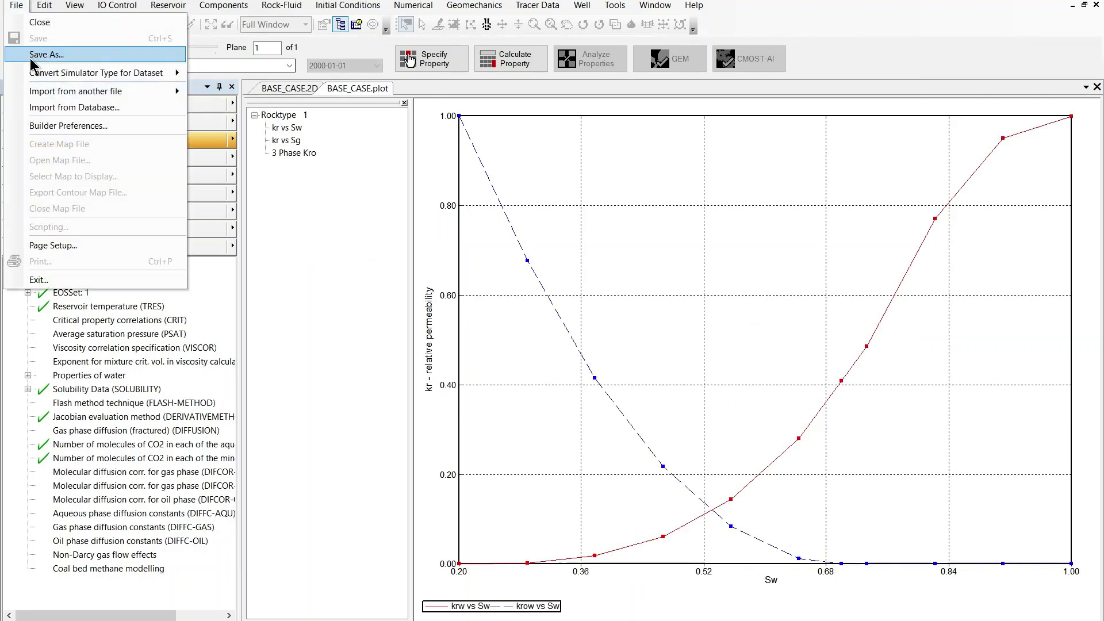
{"action": "left_click", "coordinate": [32, 54]}
{"action": "left_click", "coordinate": [539, 239]}
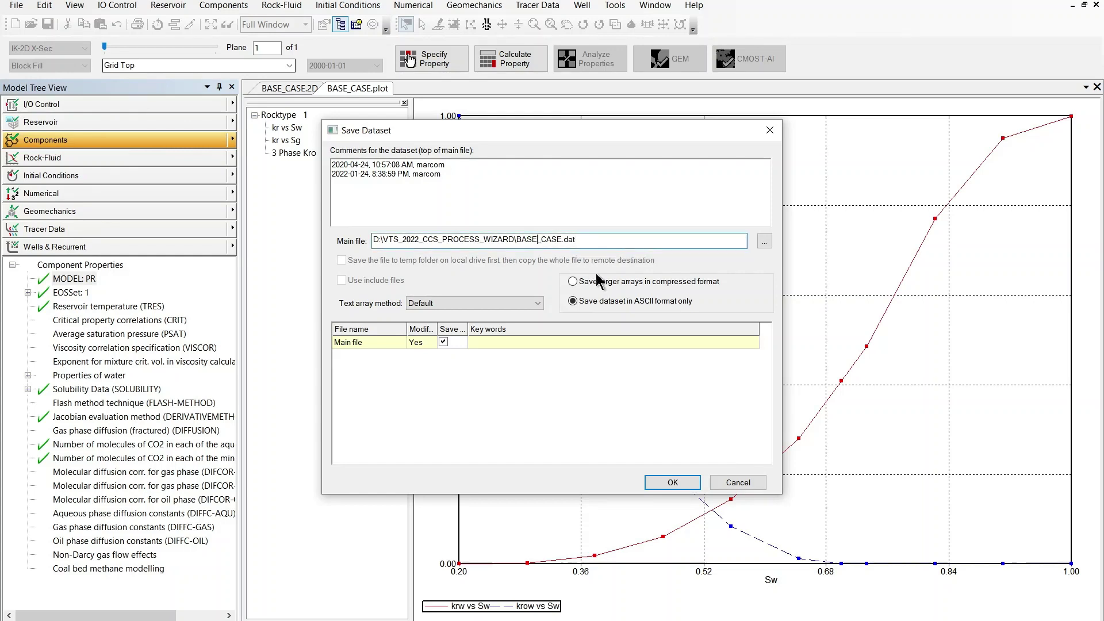
{"action": "key", "text": "BackSpace"}
{"action": "key", "text": "BackSpace"}
{"action": "key", "text": "BackSpace"}
{"action": "key", "text": "BackSpace"}
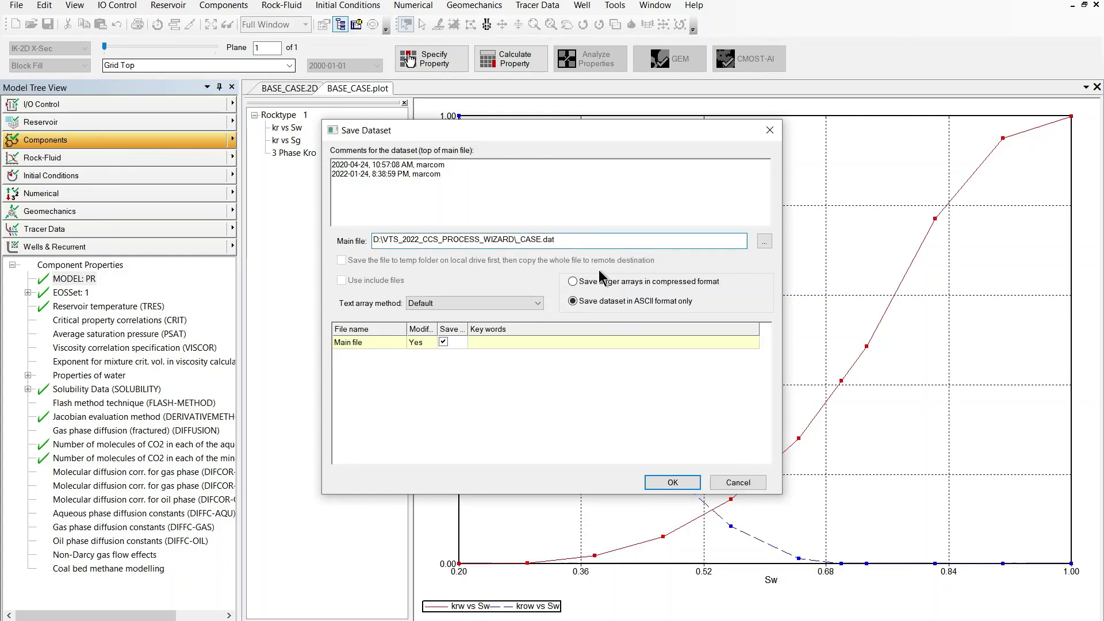
{"action": "type", "text": "CSC"}
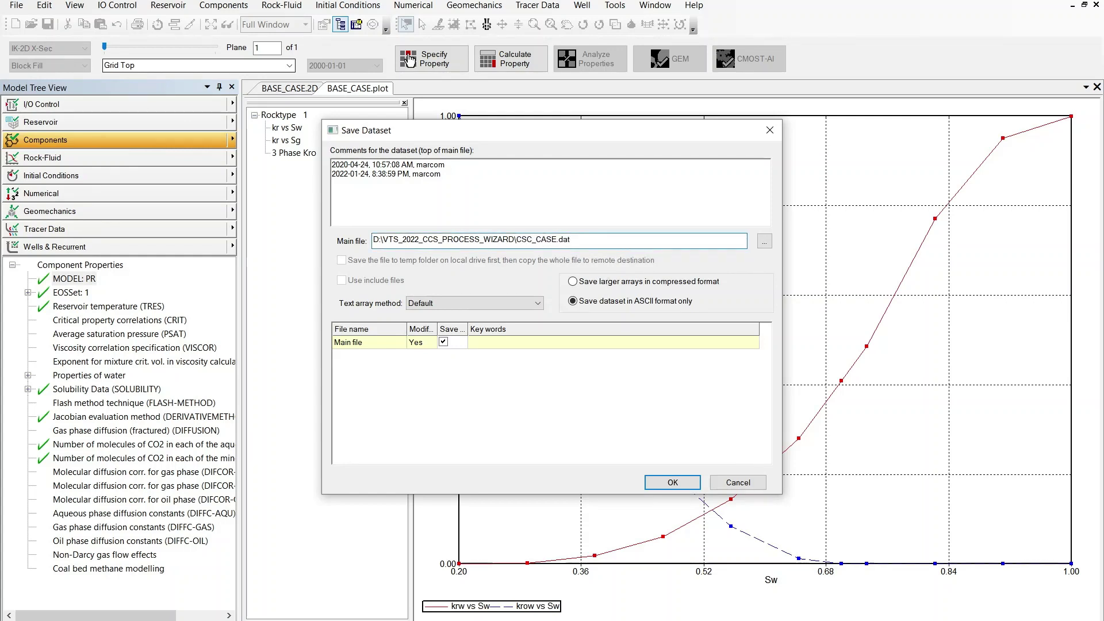
{"action": "key", "text": "BackSpace"}
{"action": "key", "text": "BackSpace"}
{"action": "type", "text": "CS"}
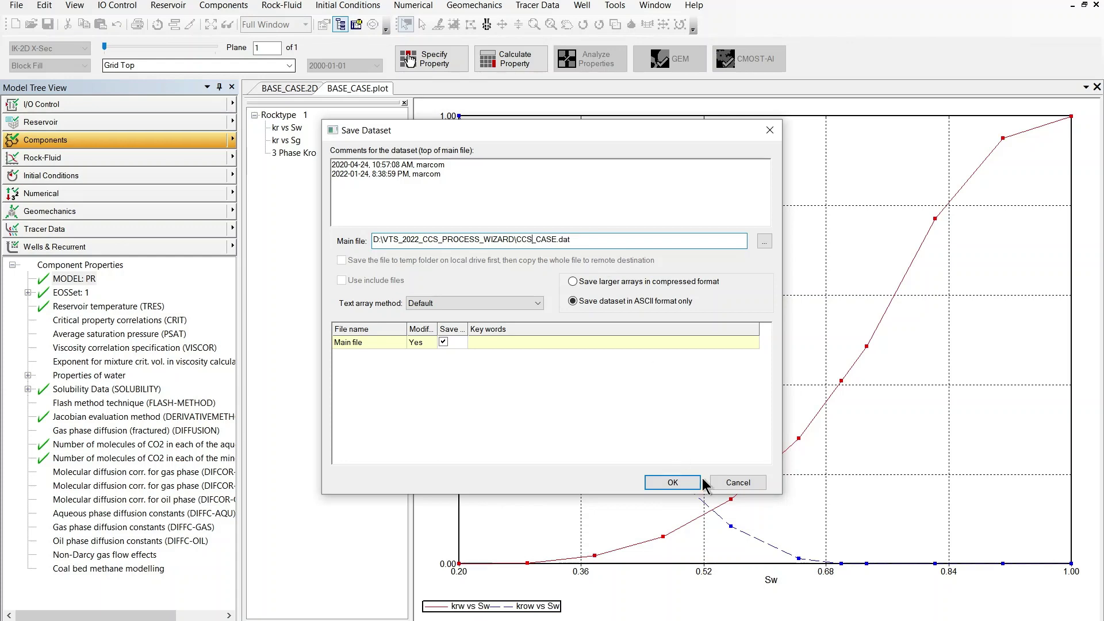